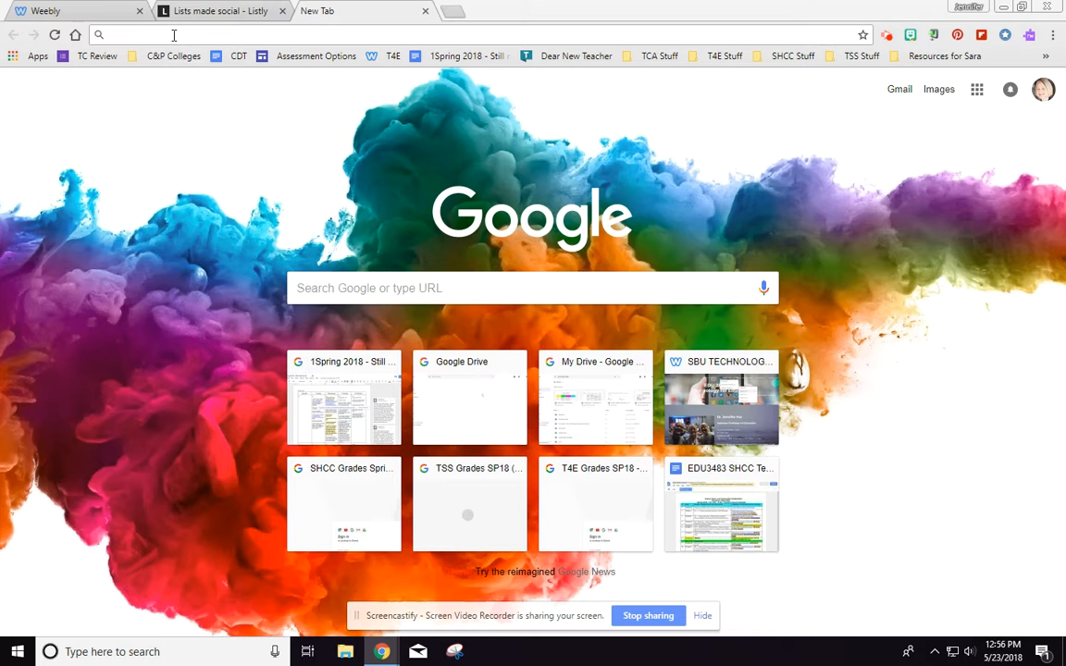
Step: Search the web for "chrome web store" and open the Chrome Web Store extensions page
click(173, 34)
text(c)
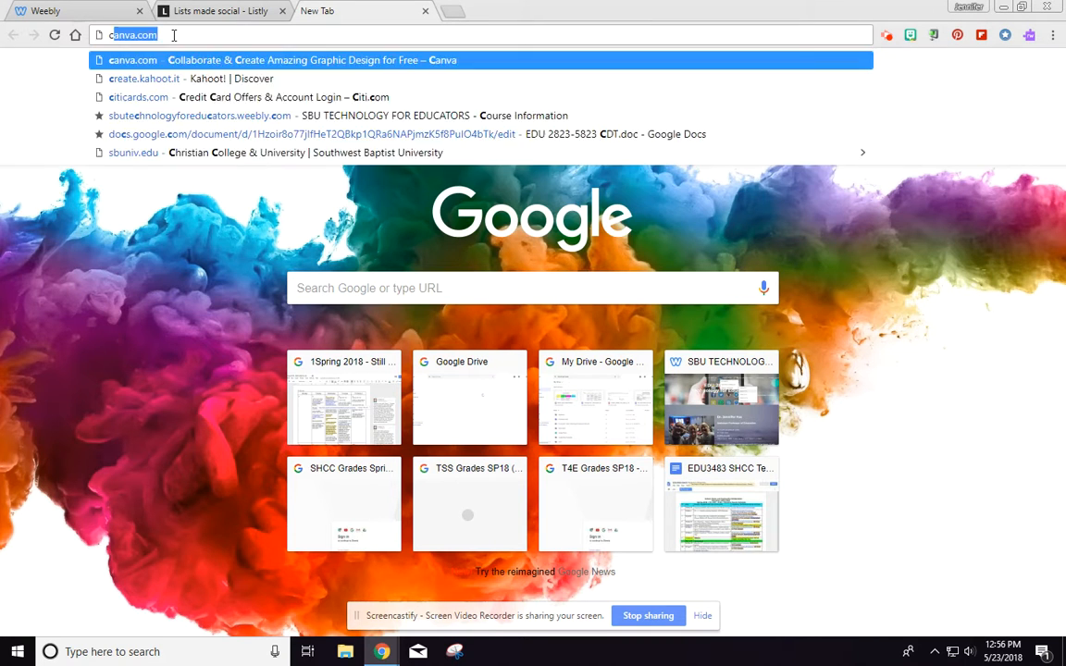
text(hrome web store)
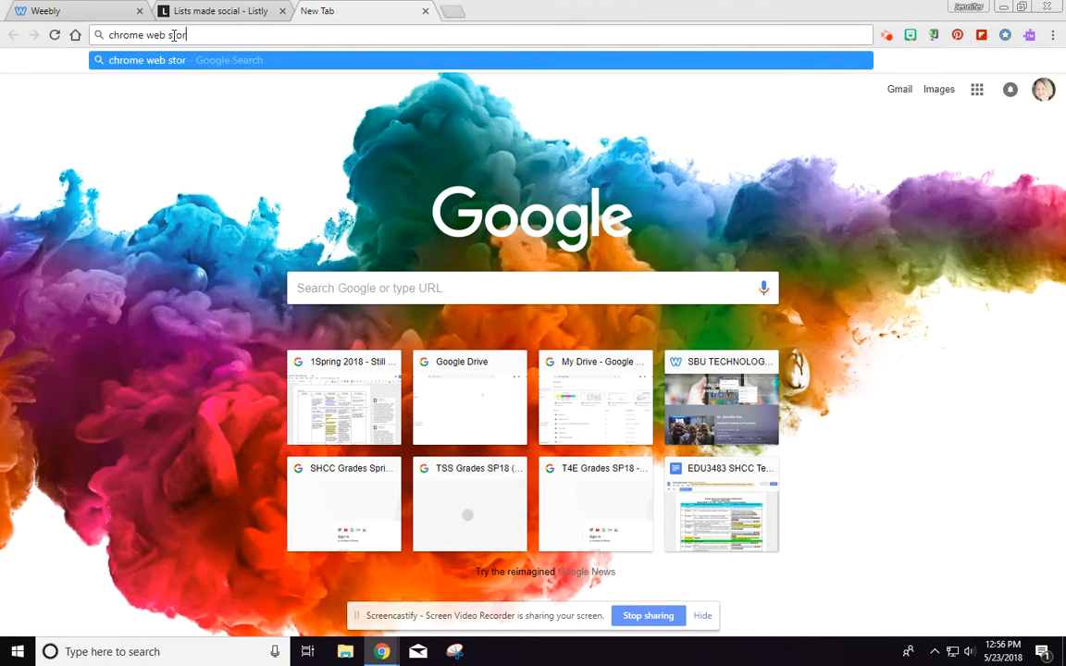
key(Return)
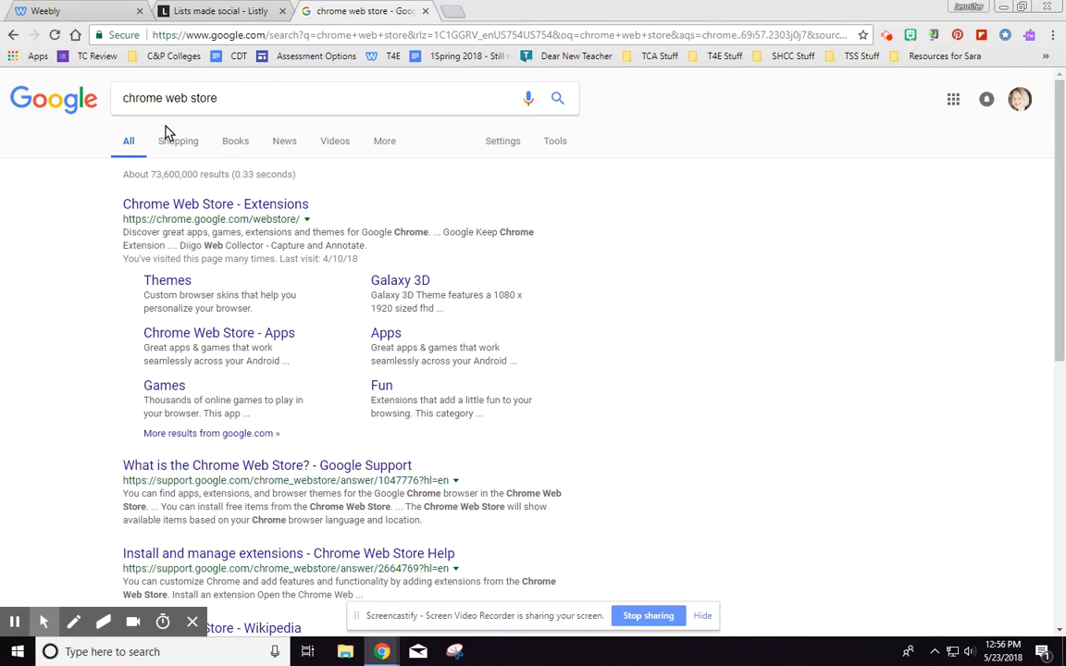
click(173, 206)
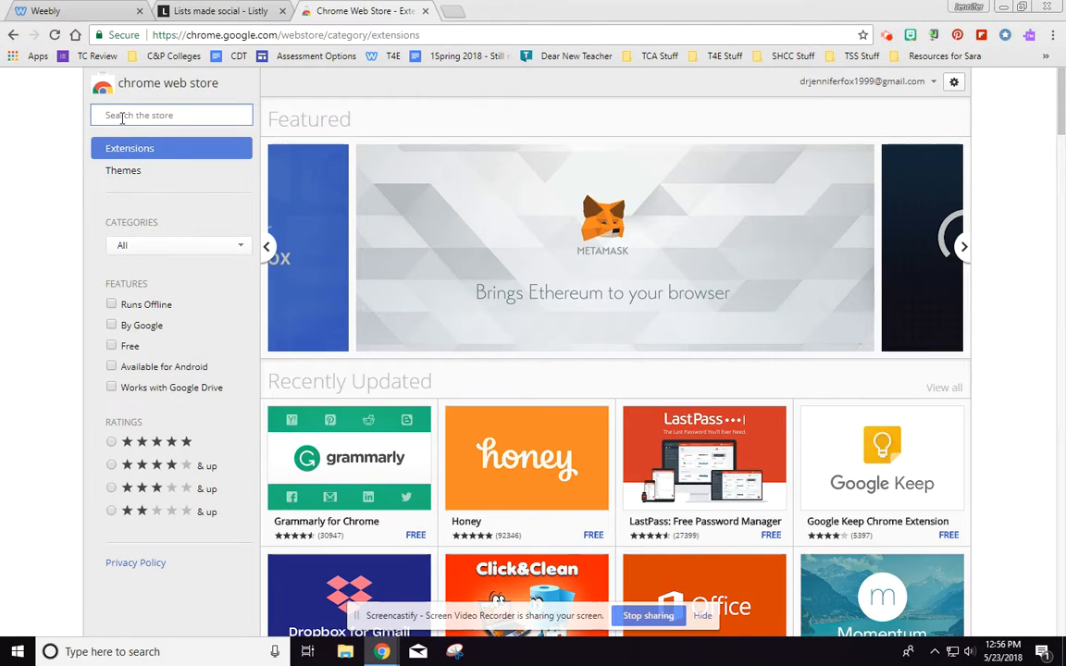
Step: Search the store for "listly", add the Listly extension offered by list.ly to Chrome, and dismiss its notice
text(listly)
key(Return)
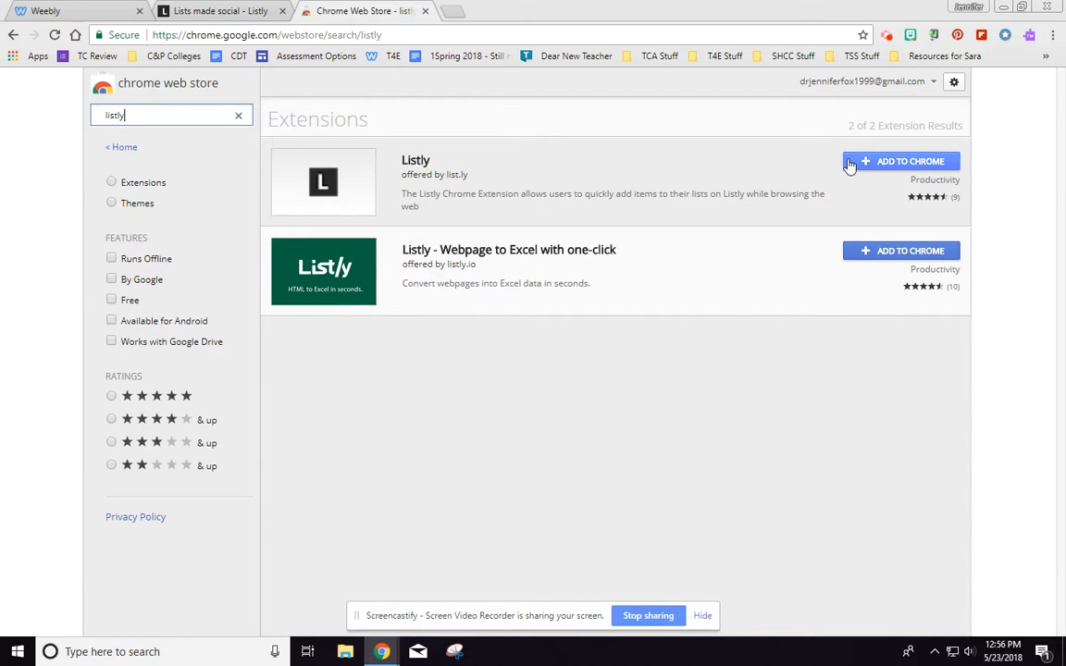
click(887, 164)
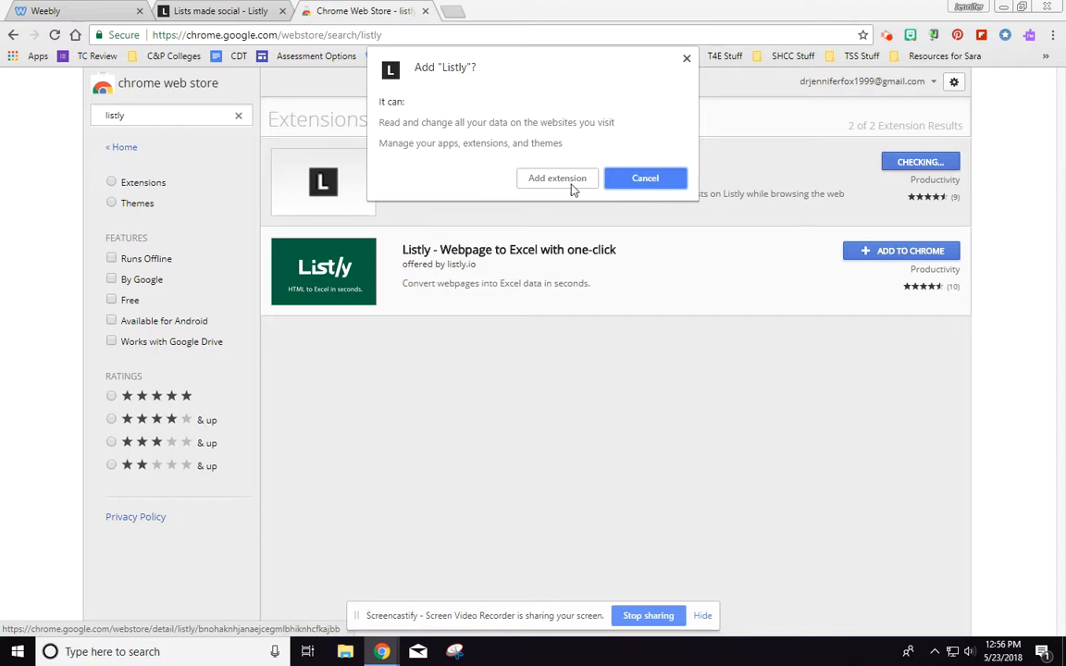
click(571, 185)
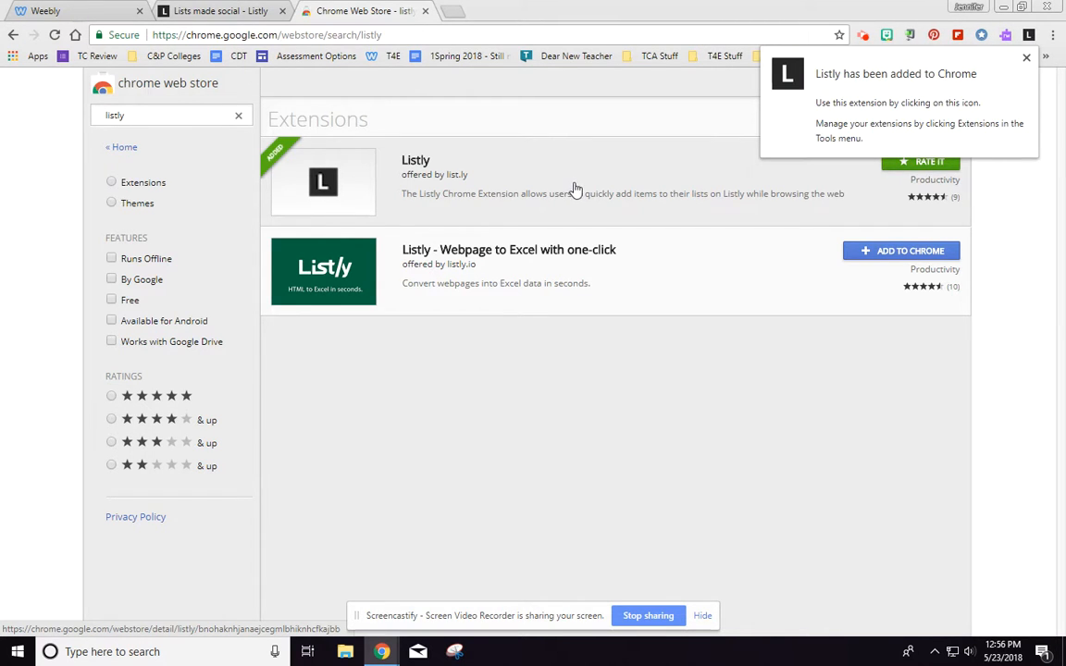
click(1026, 59)
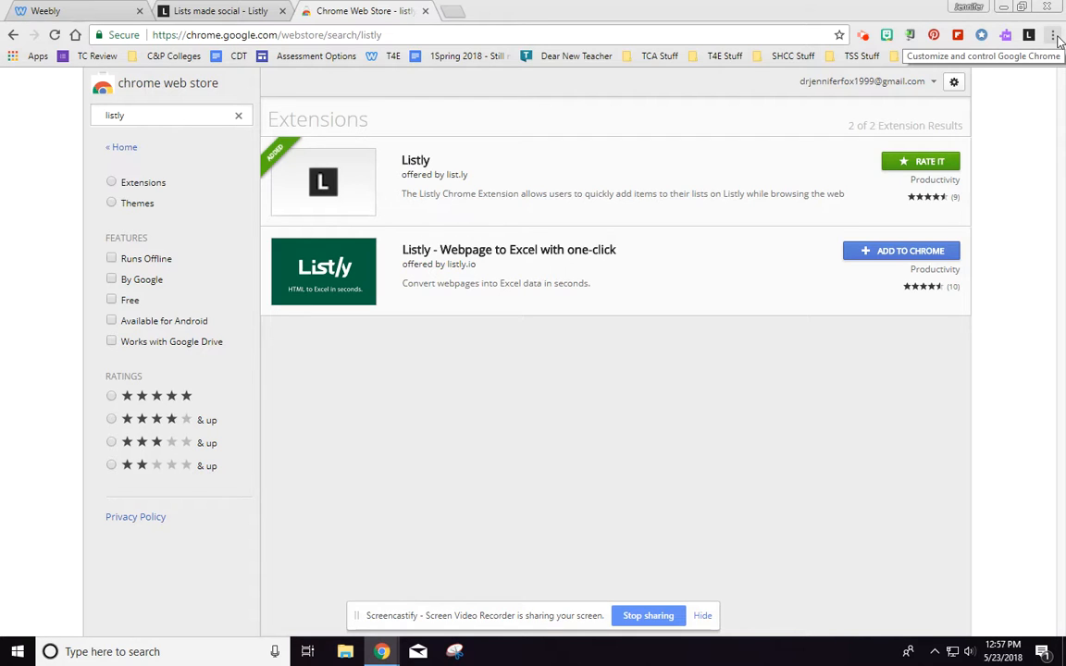
Step: Review the signed-in account and sync section in the browser settings, and close the settings page
click(1053, 37)
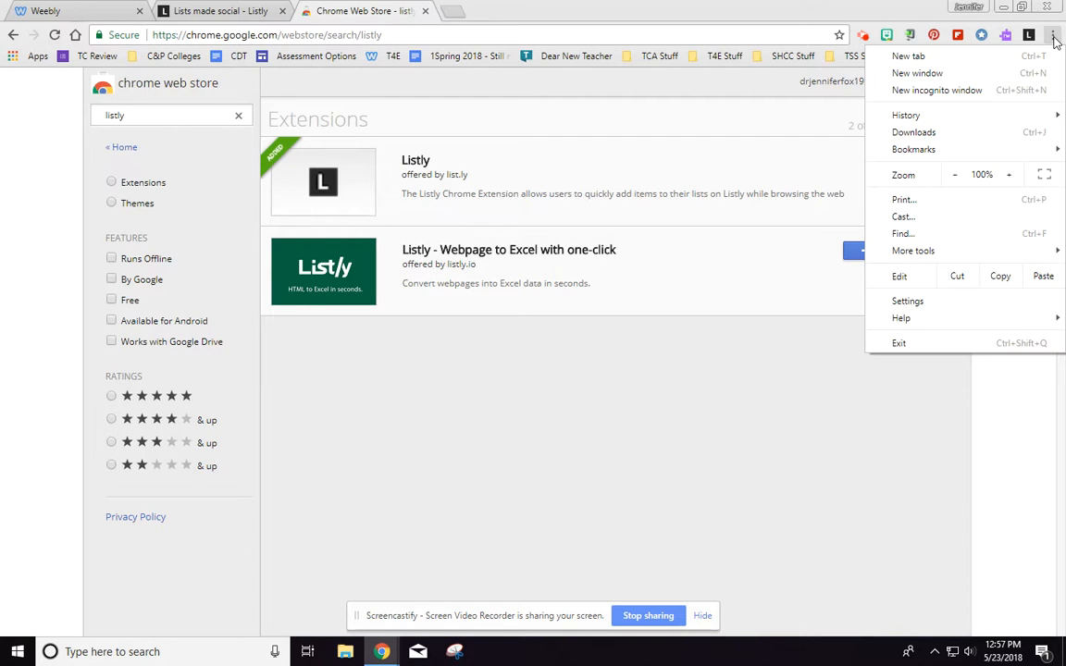
click(907, 302)
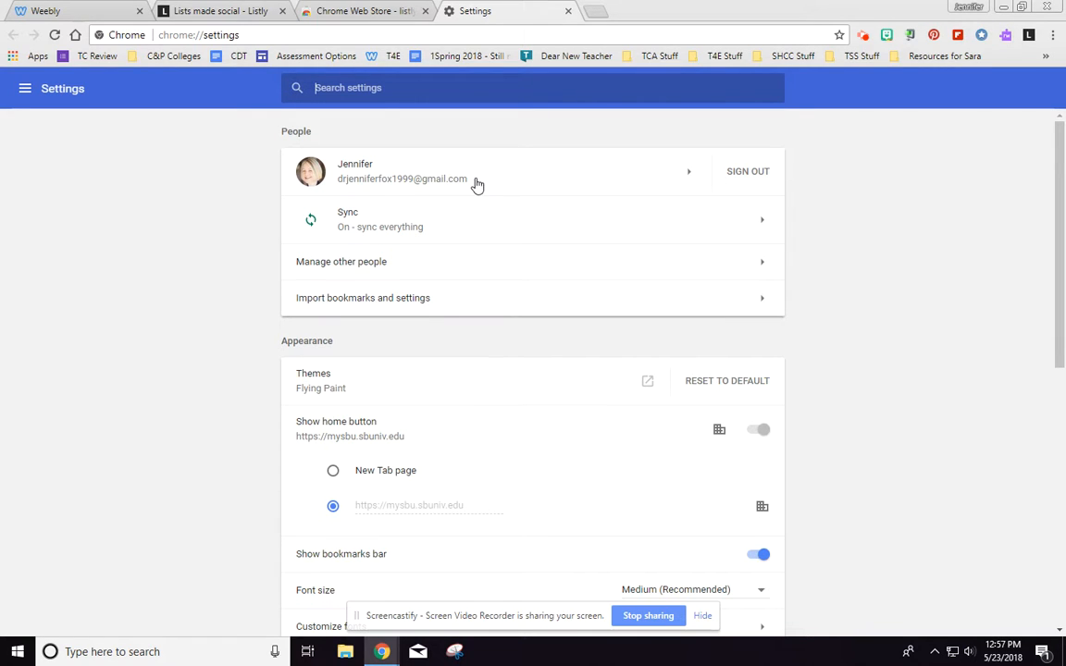
click(568, 11)
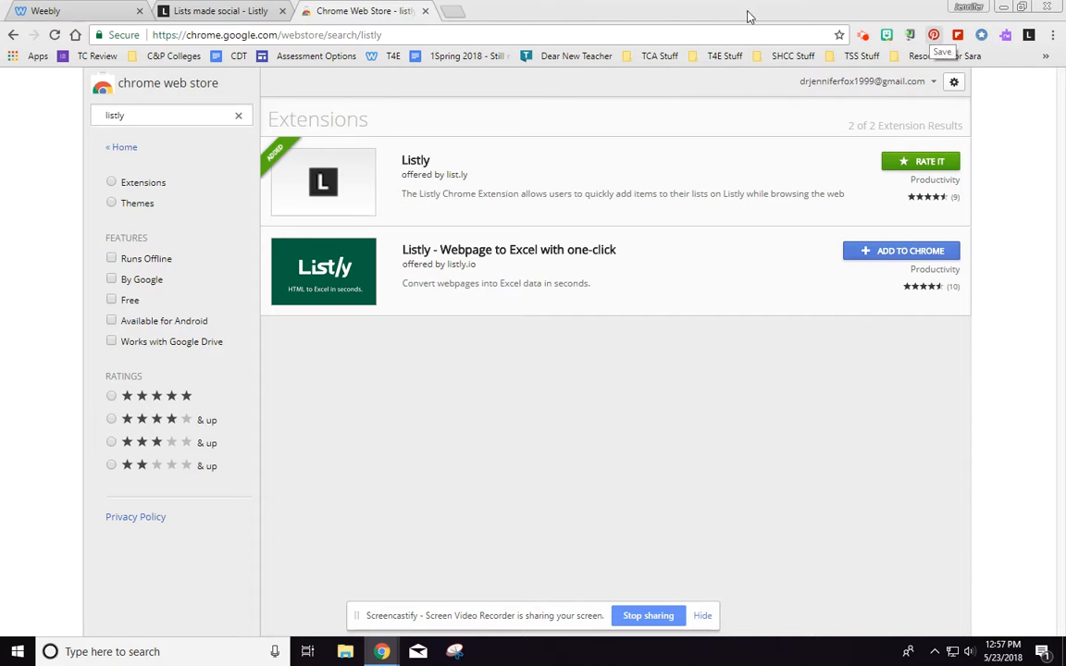
Step: Close the Chrome Web Store page and sign in to Listly with the existing Google account
click(424, 11)
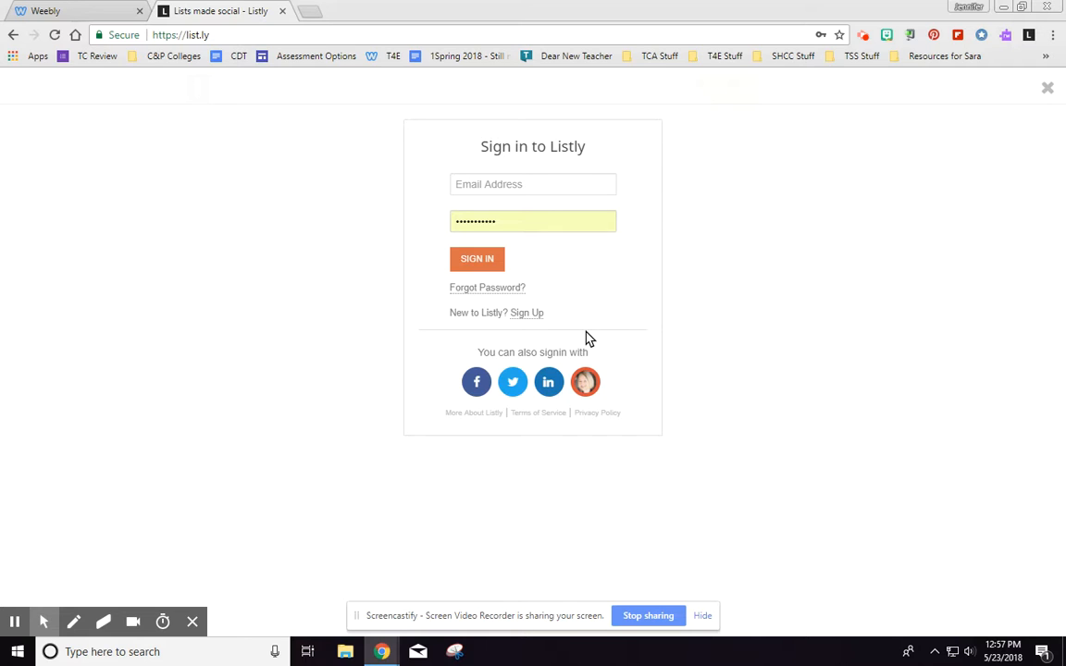
click(586, 385)
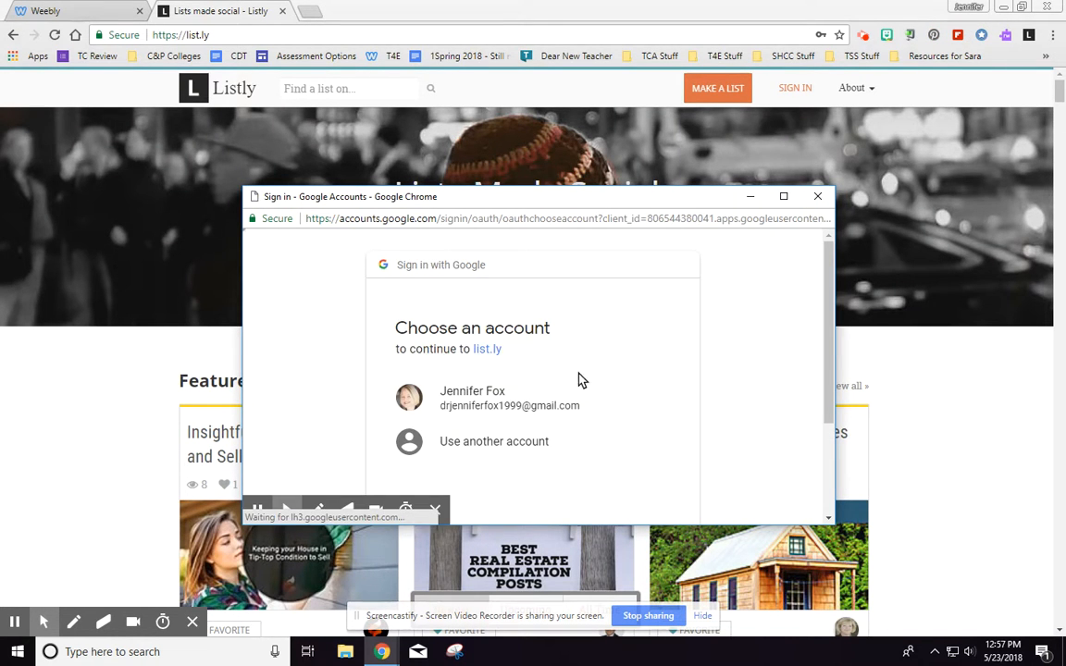
click(507, 407)
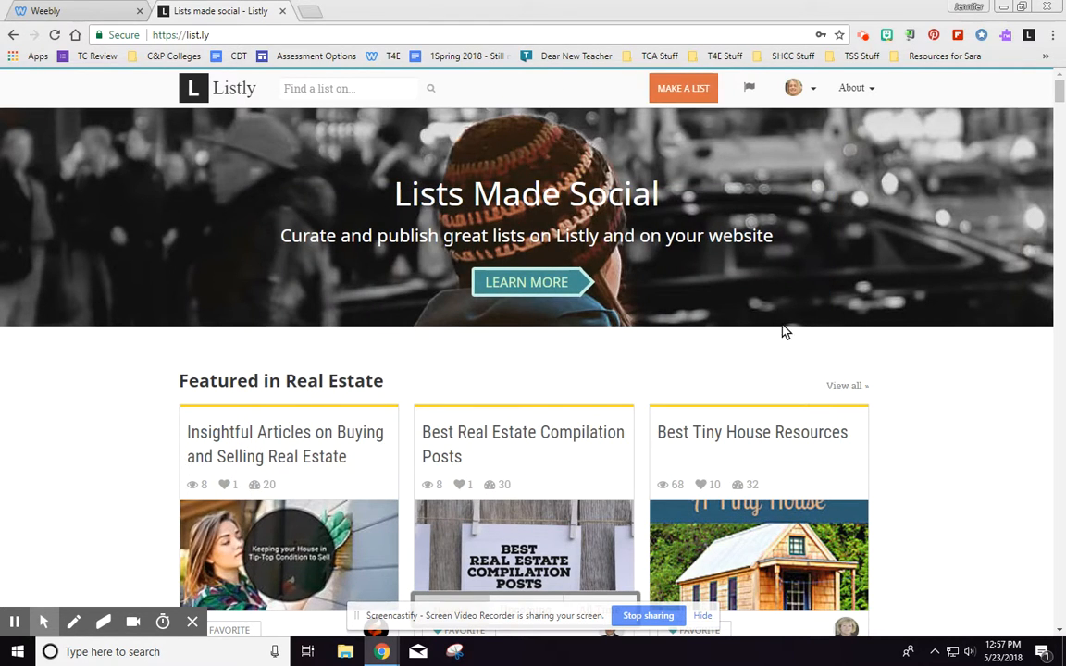
Step: Open the signed-in account's own Lists page and look over the existing lists
click(793, 88)
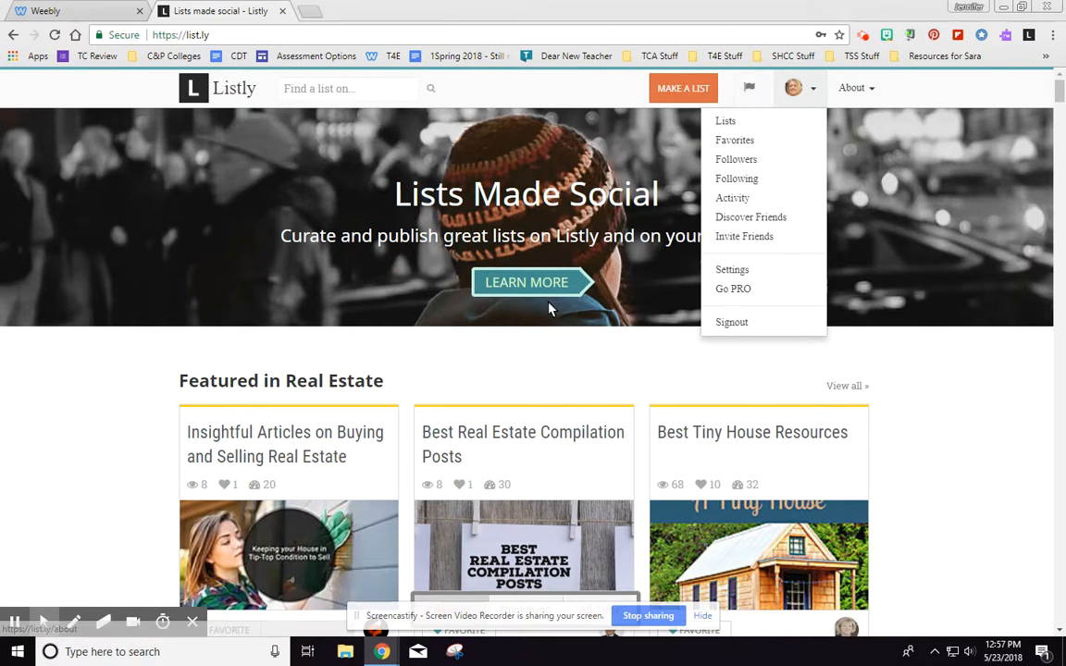
click(731, 122)
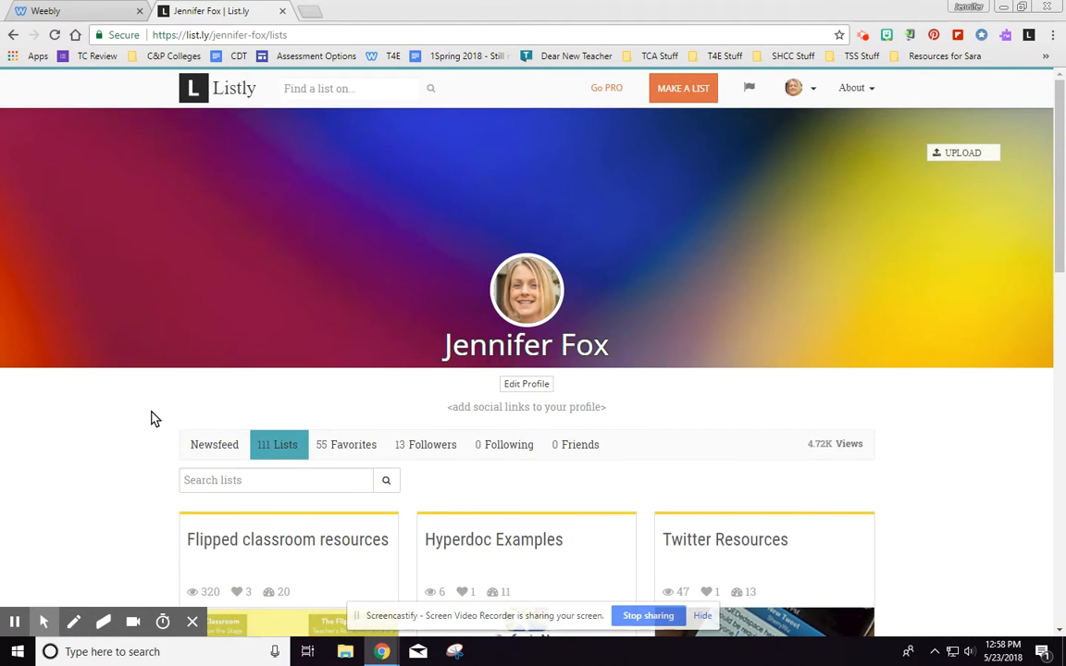
scroll(153, 420, down, 4)
scroll(152, 419, up, 4)
Step: Create a Listly list named "Current Issues in EdTech" with the default Magazine layout and proceed to adding items
click(684, 98)
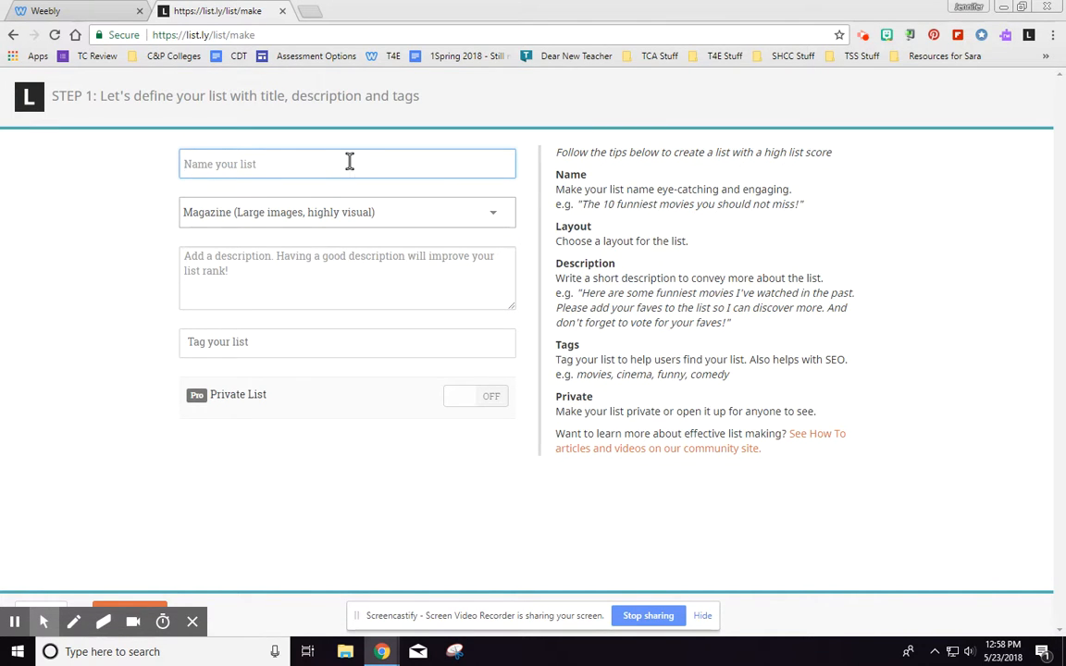
text(Curren t)
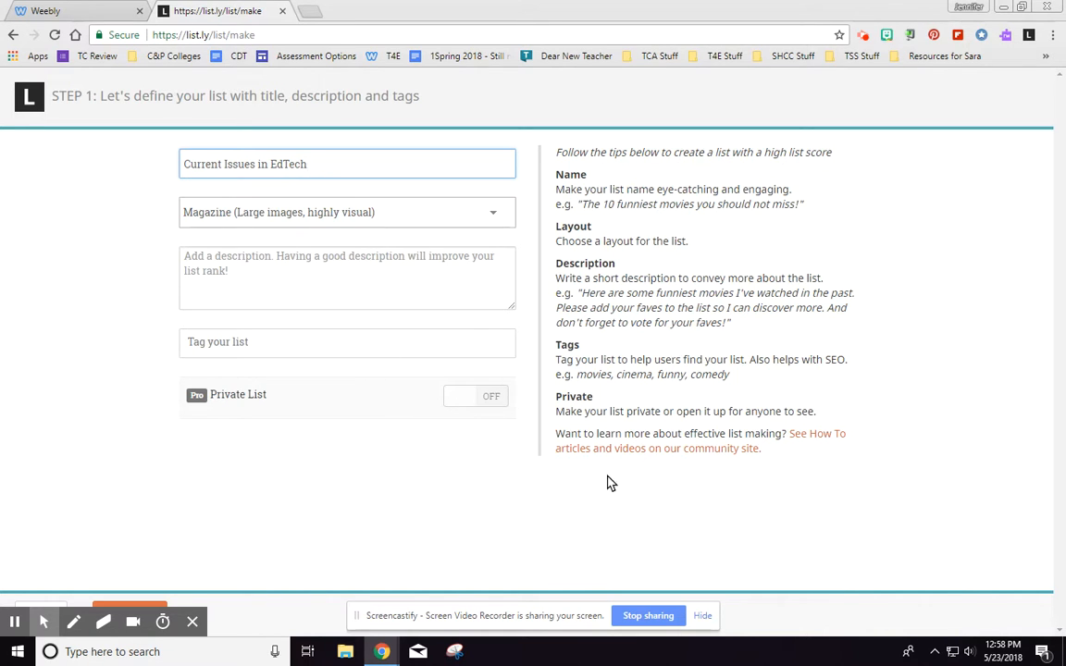
click(703, 615)
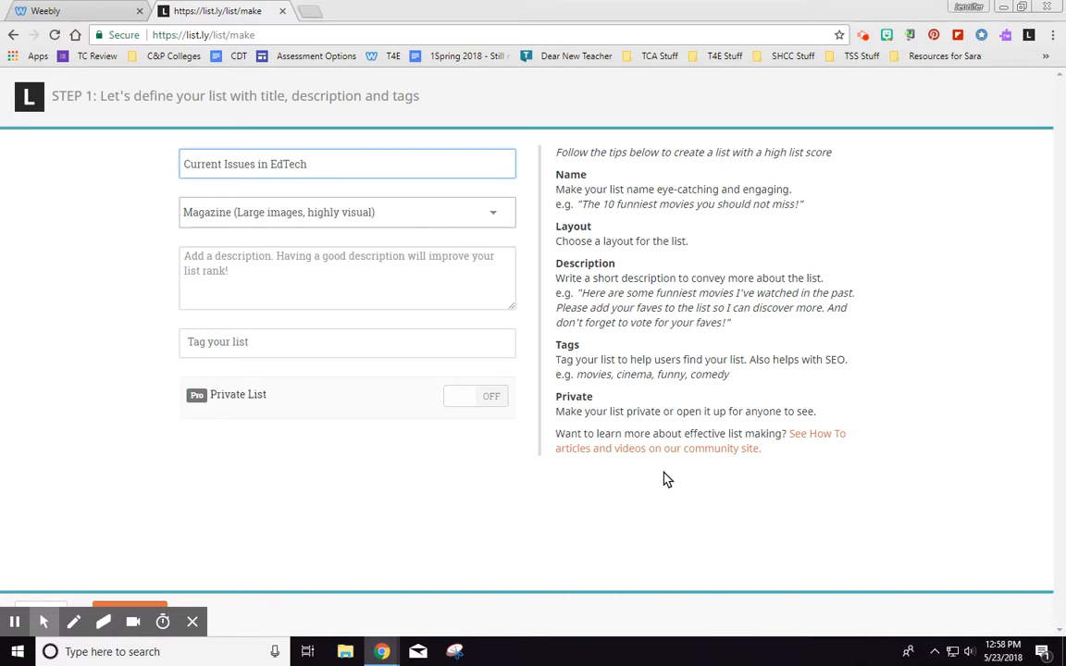
click(193, 622)
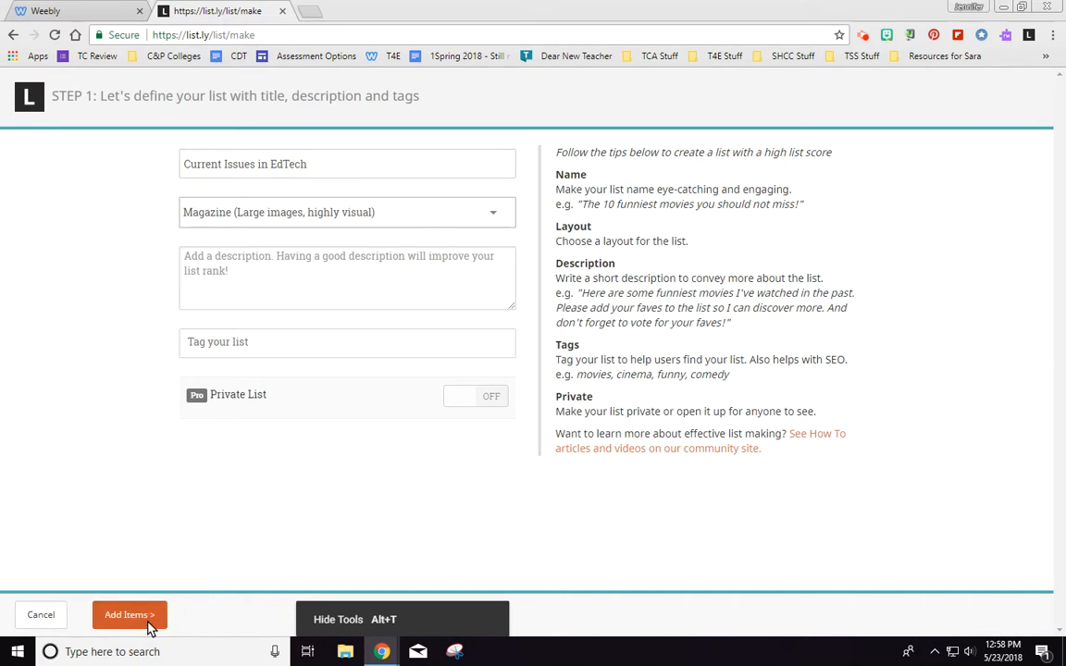
click(125, 622)
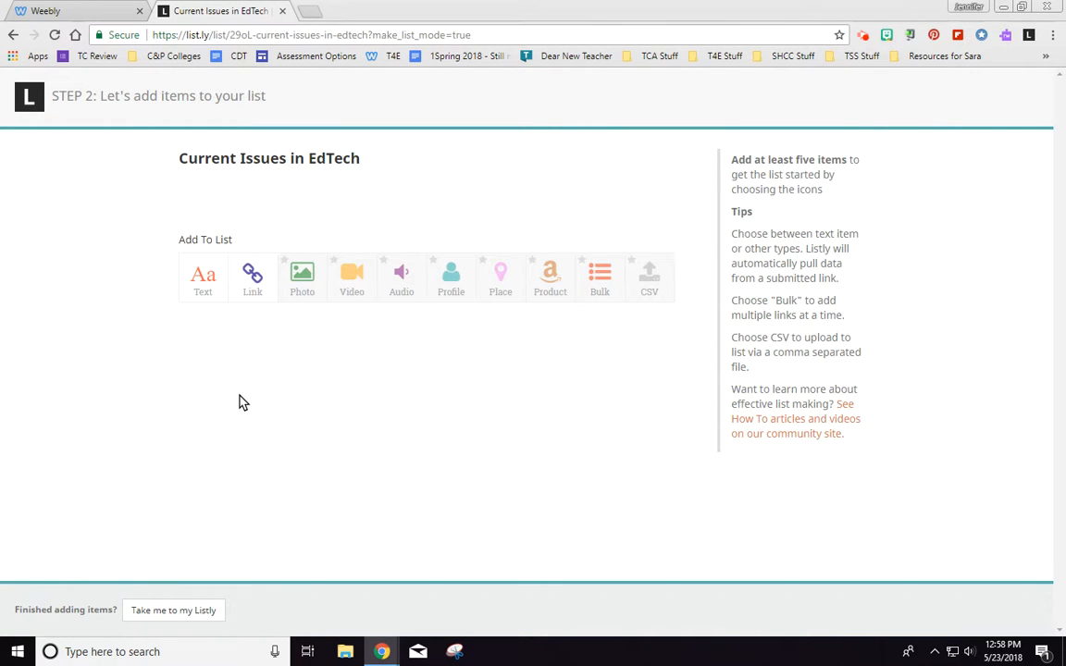
Step: Search the web for "virtual reality" in a new tab and skim the results
click(309, 11)
text(v)
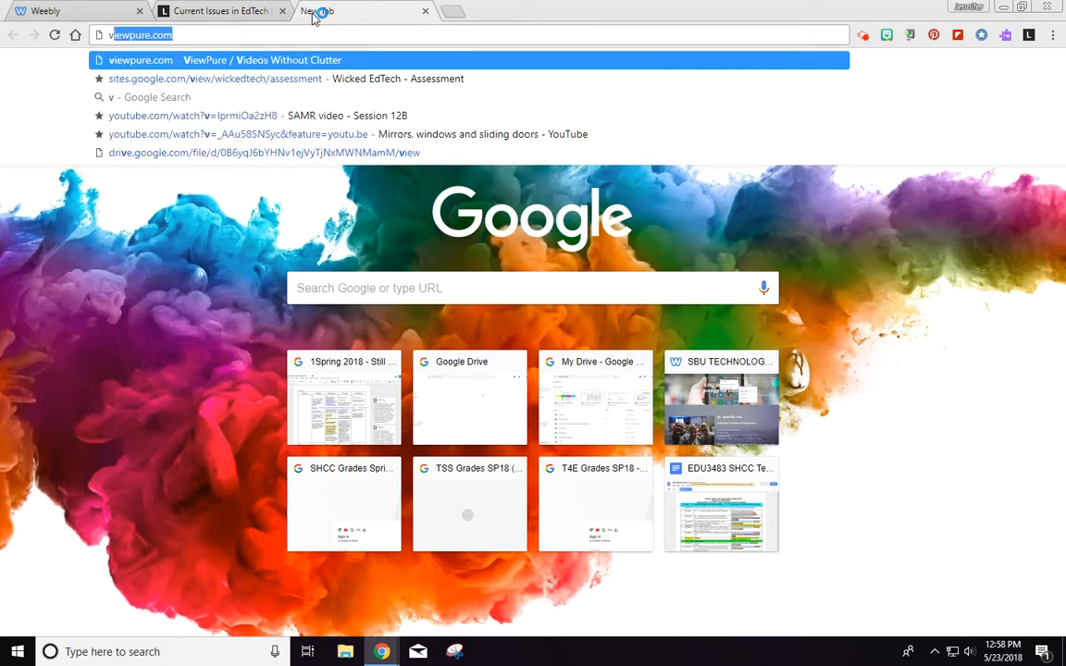
text(irtual reality)
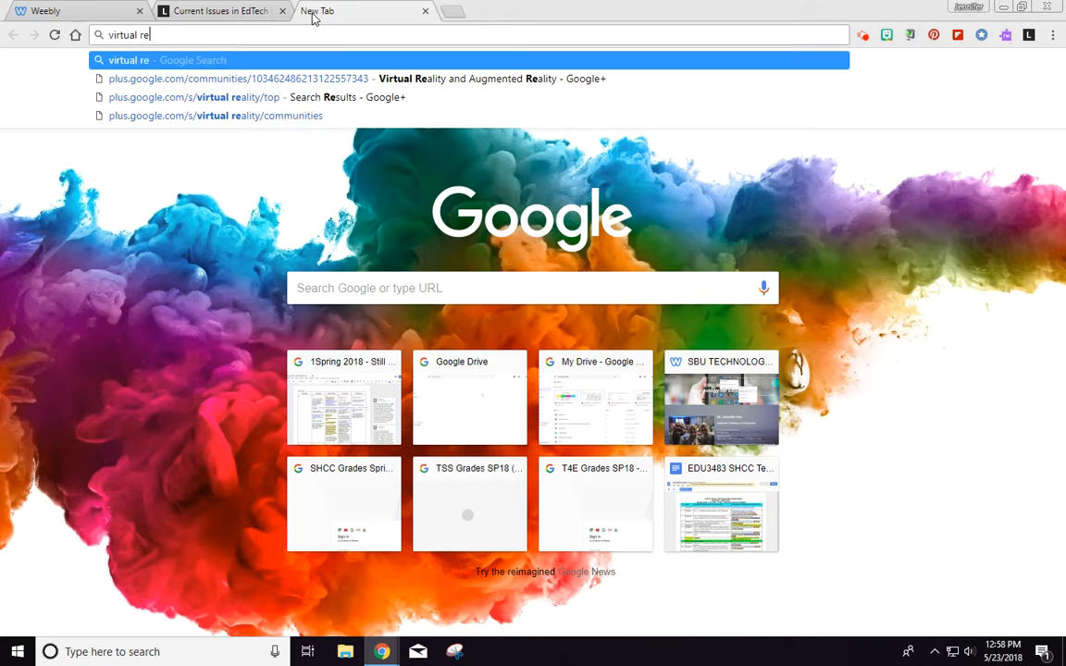
key(Return)
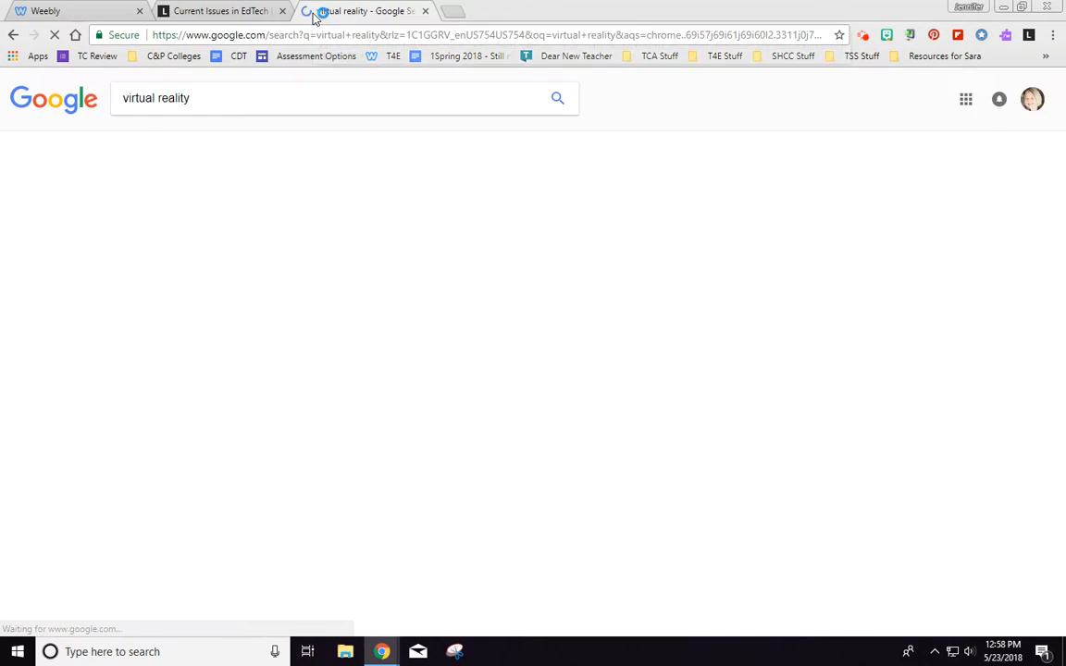
scroll(81, 407, down, 3)
scroll(83, 402, down, 3)
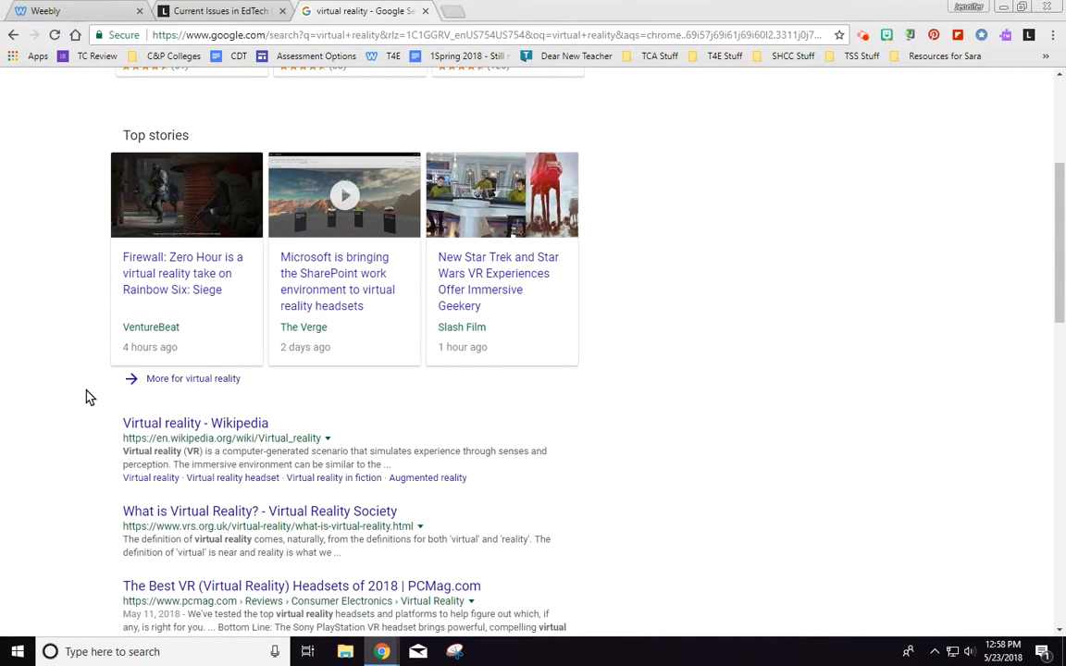
scroll(138, 250, up, 6)
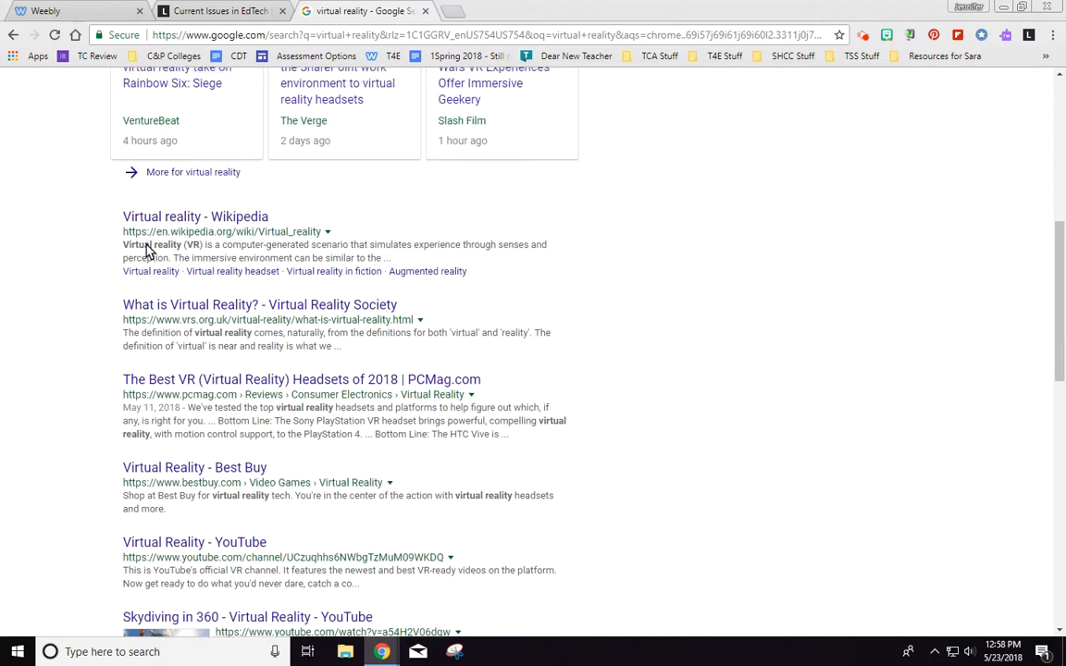
Step: Refine the web search to "virtual reality in education" and open the Virtual Reality for Education site
click(226, 99)
text(in education)
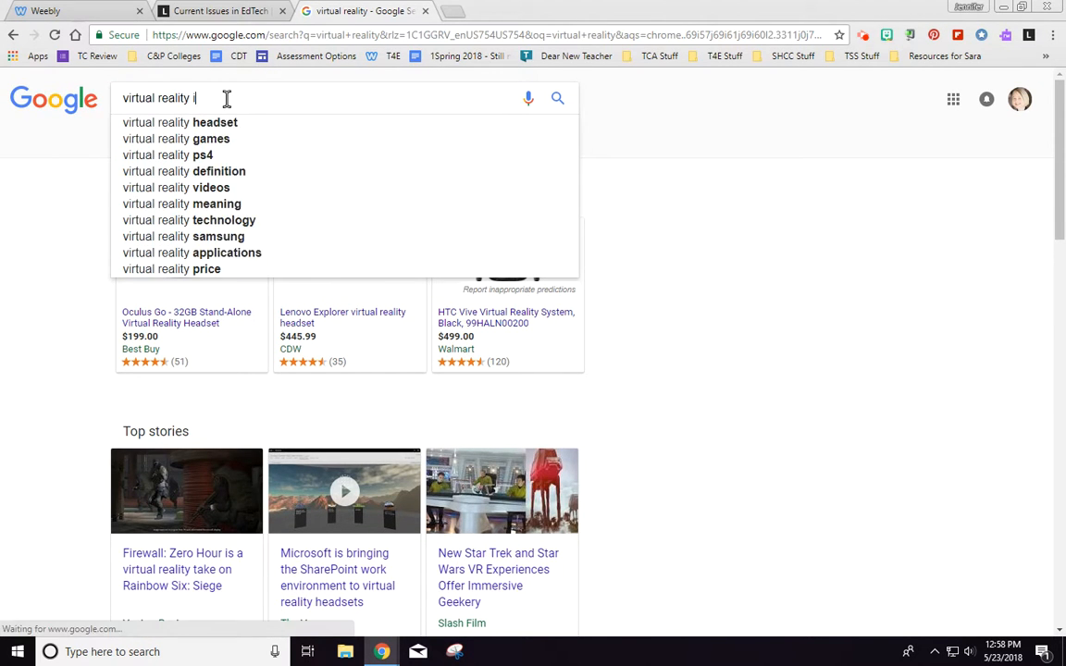
key(Return)
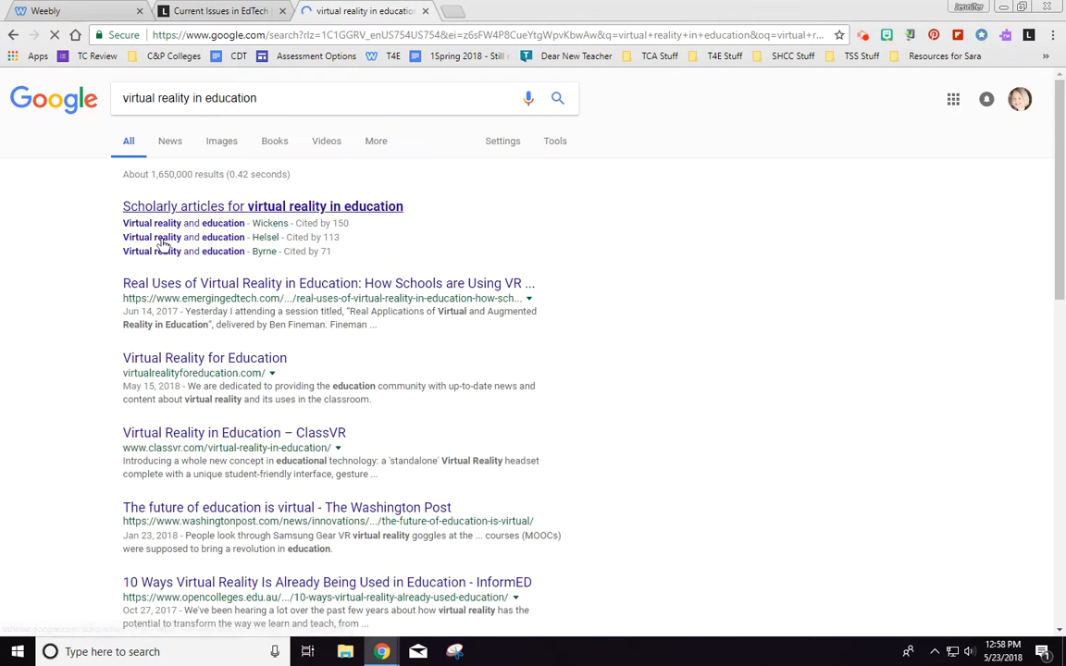
click(172, 359)
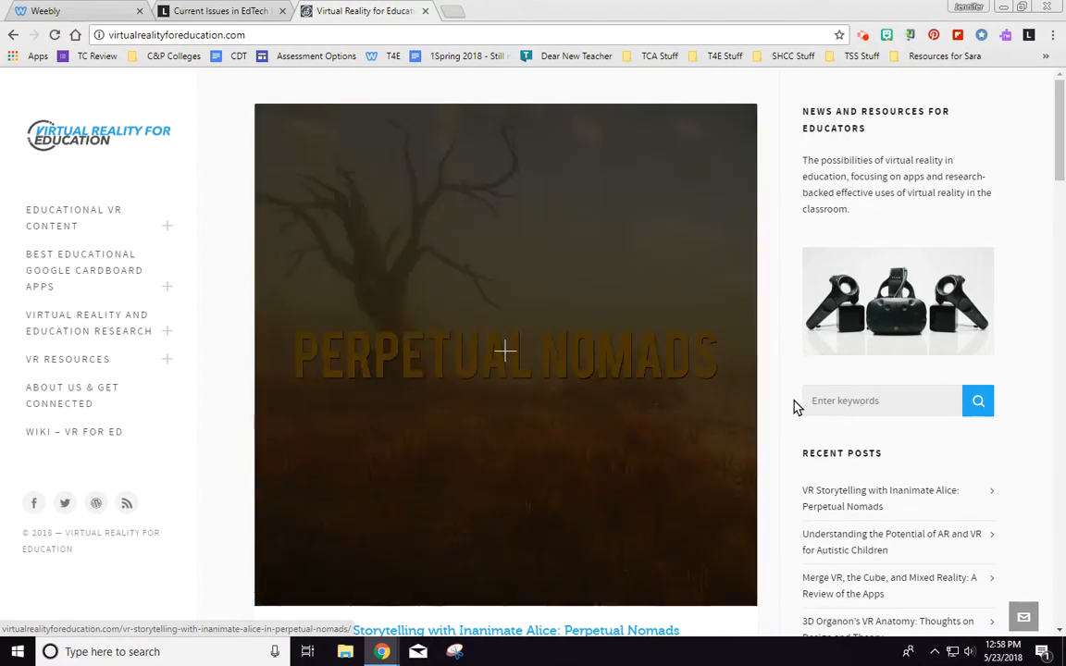
Step: Skim the posts on the Virtual Reality for Education home page
scroll(803, 416, down, 3)
scroll(803, 416, down, 3)
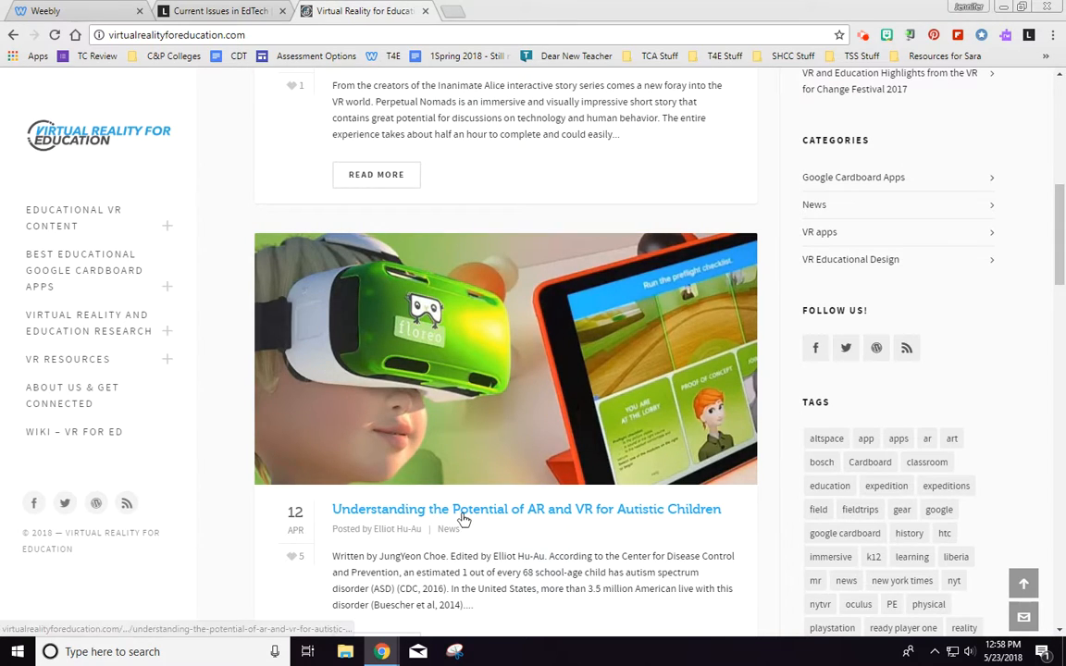
scroll(486, 520, down, 1)
scroll(486, 520, down, 2)
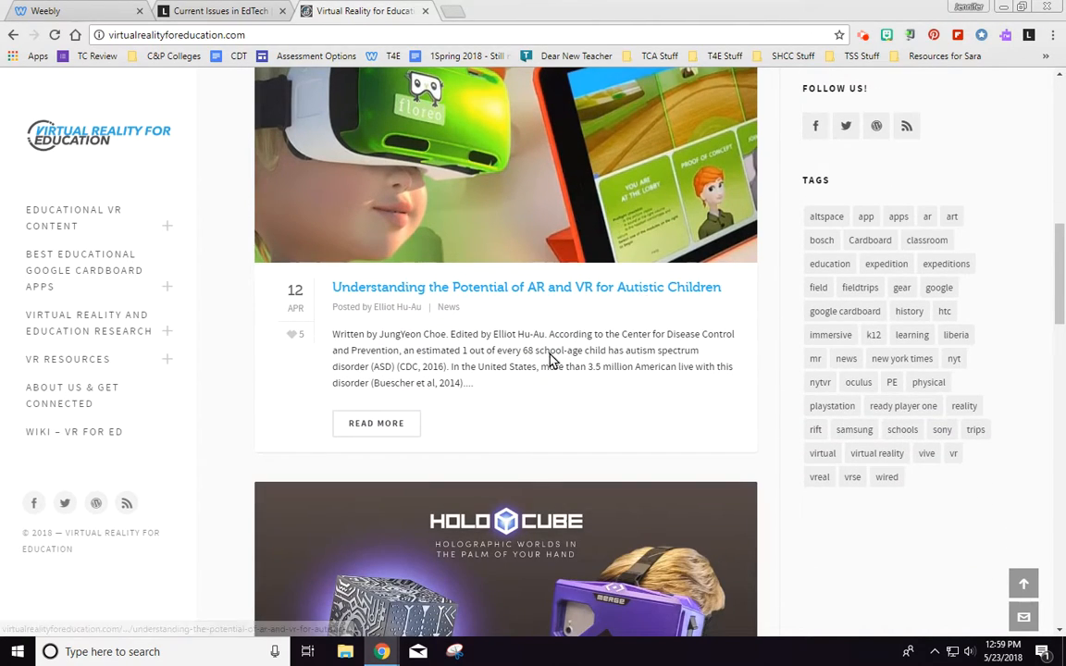
scroll(551, 357, up, 1)
scroll(241, 361, up, 8)
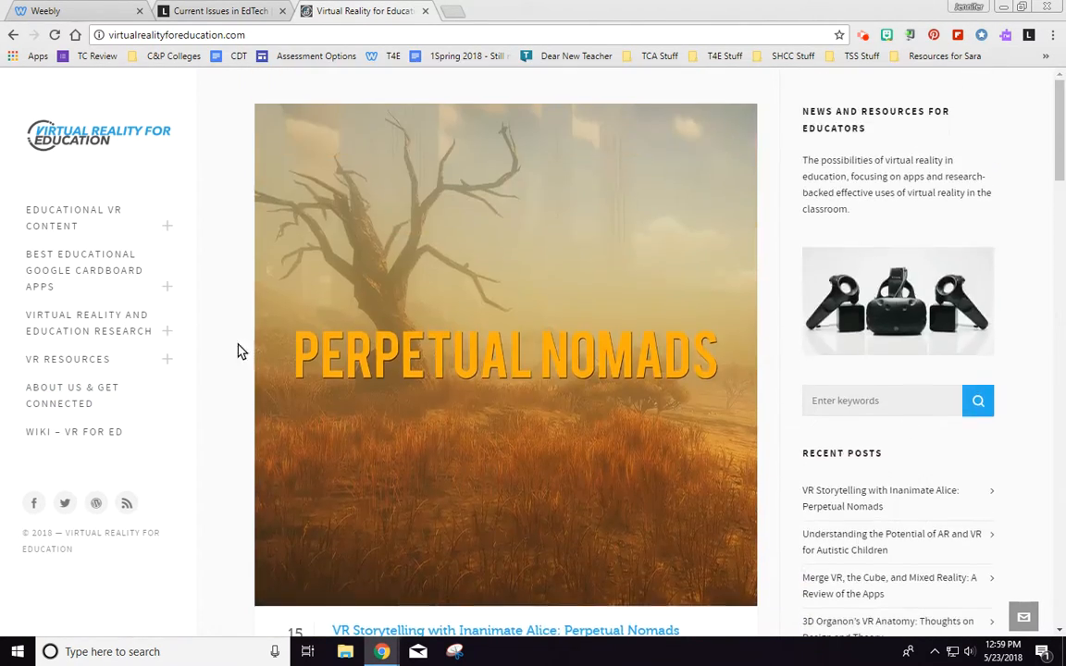
Step: Save the Virtual Reality for Education page to the "Current Issues in EdTech" list with the Listly extension
click(1029, 37)
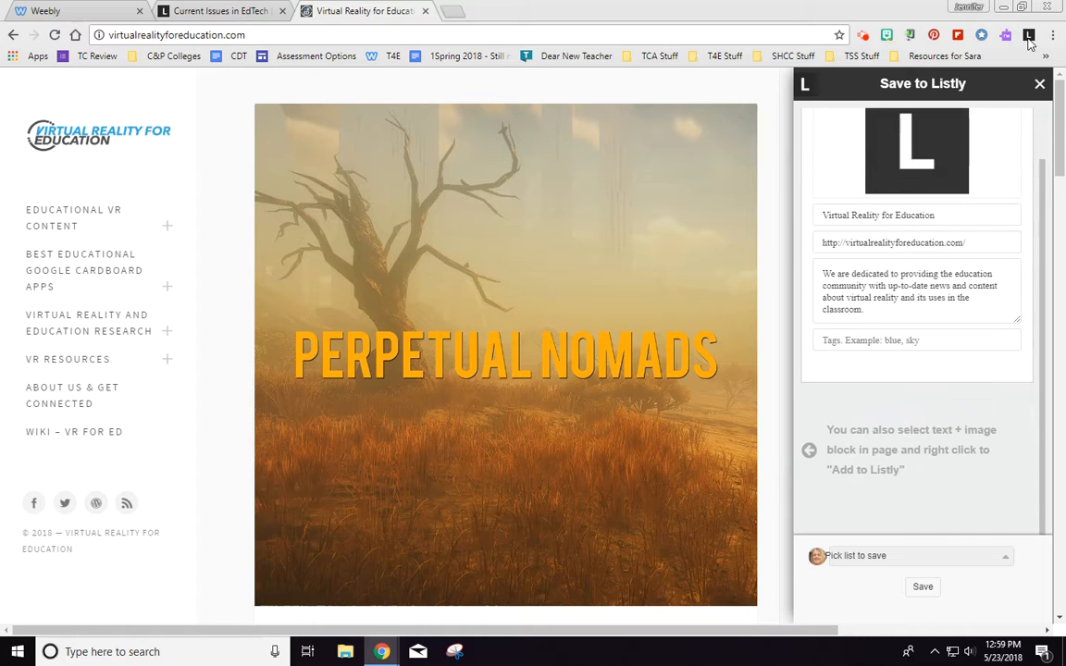
click(864, 560)
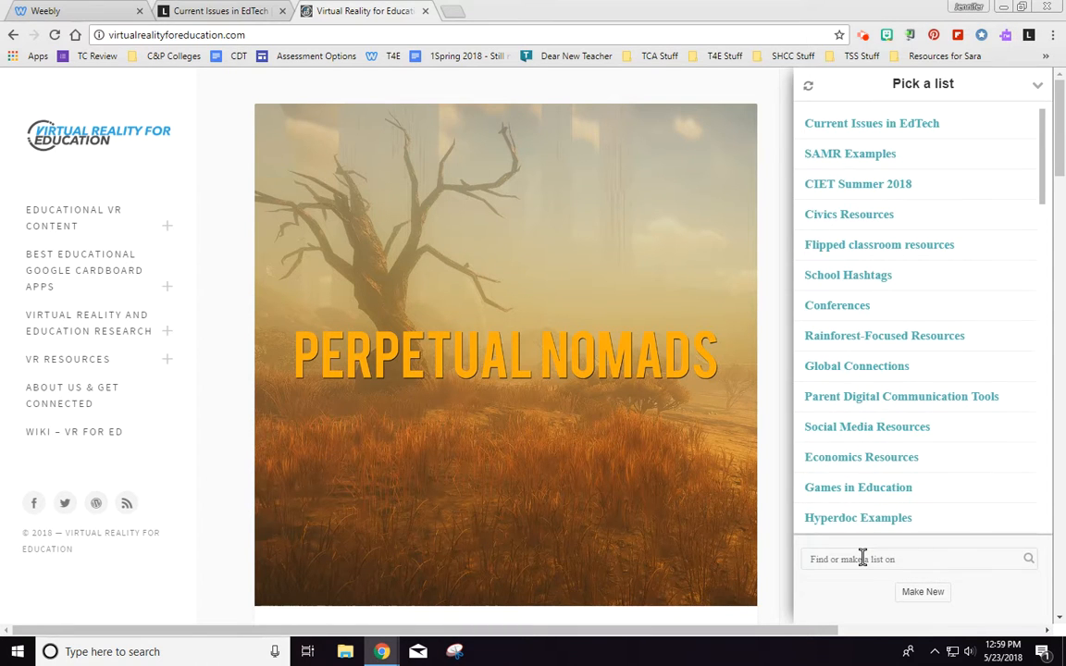
click(861, 130)
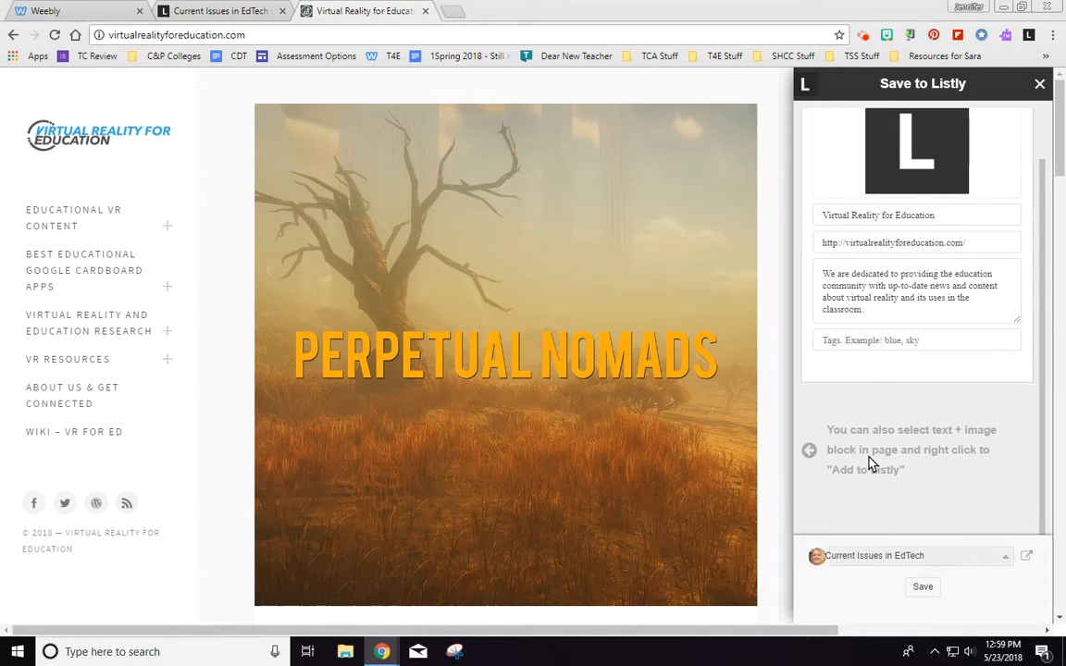
click(916, 563)
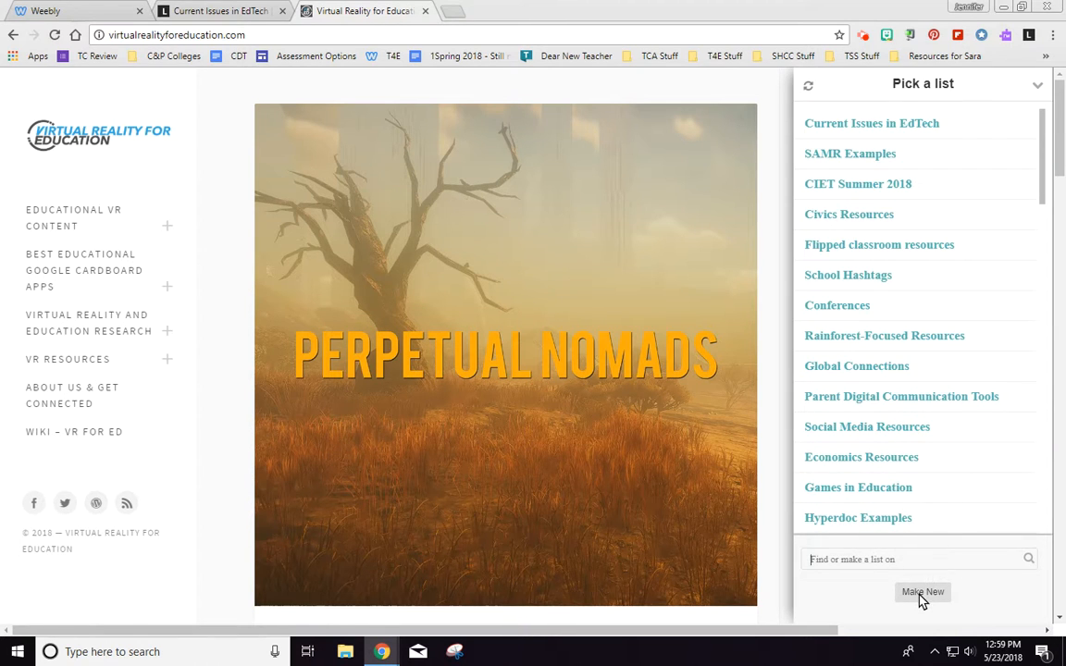
click(842, 125)
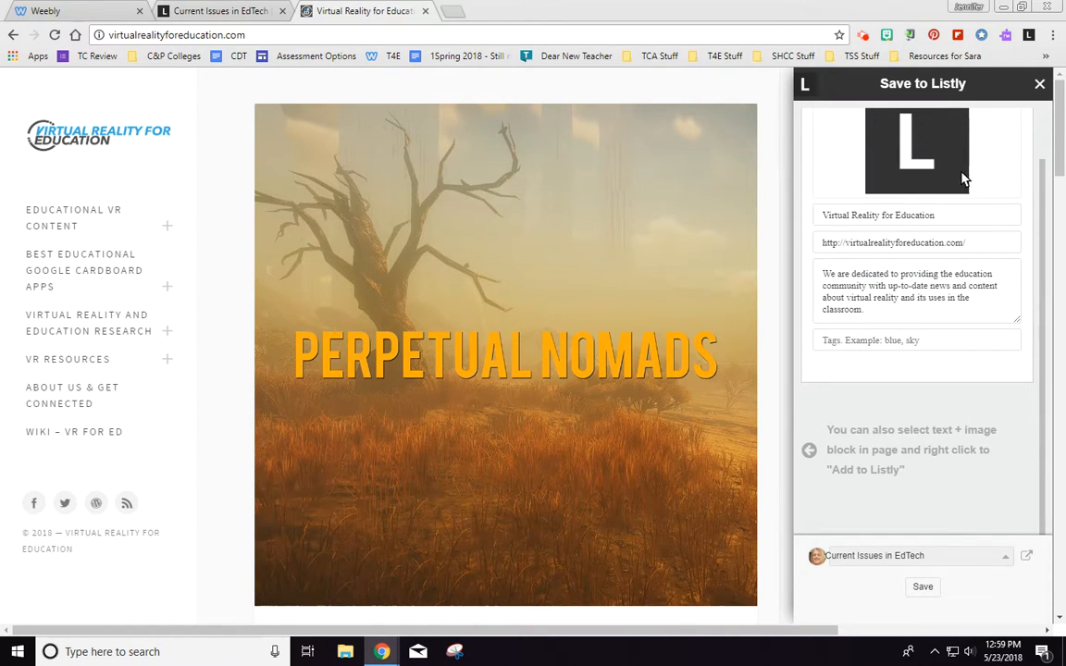
click(922, 590)
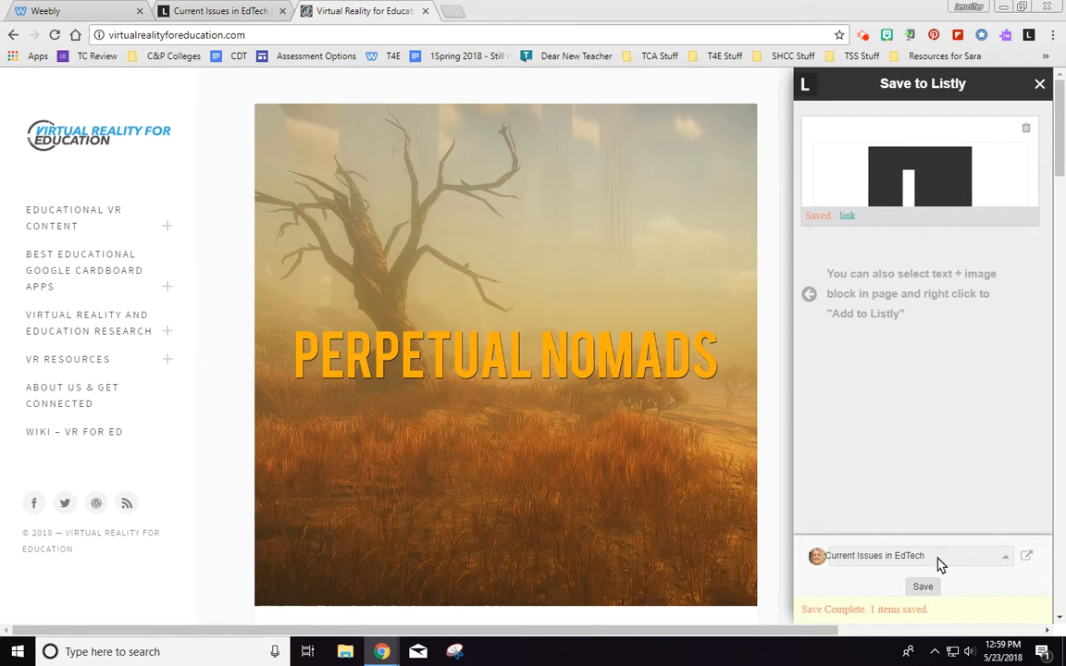
Step: Leave the item-adding stage of the "Current Issues in EdTech" list without adding more items, and look over the finished list page
click(223, 12)
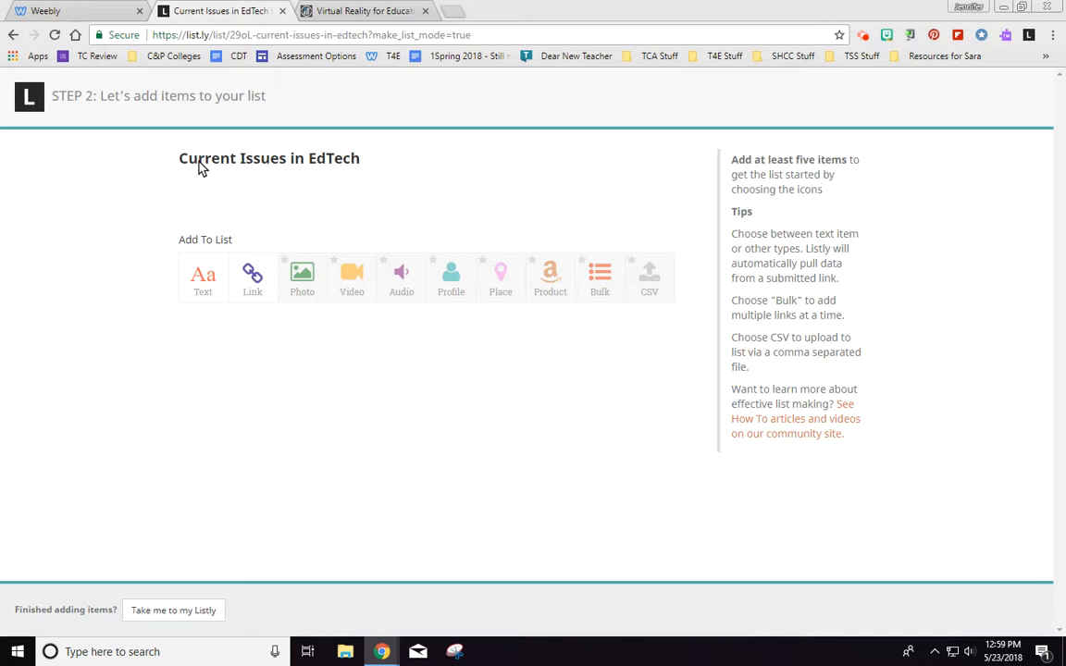
click(159, 607)
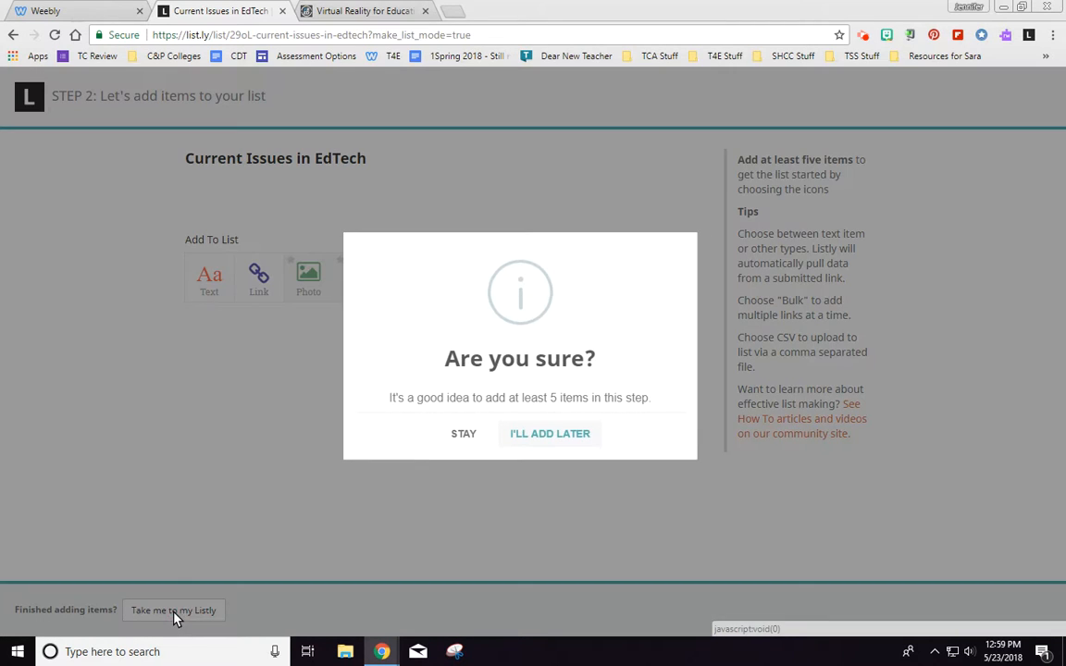
click(550, 435)
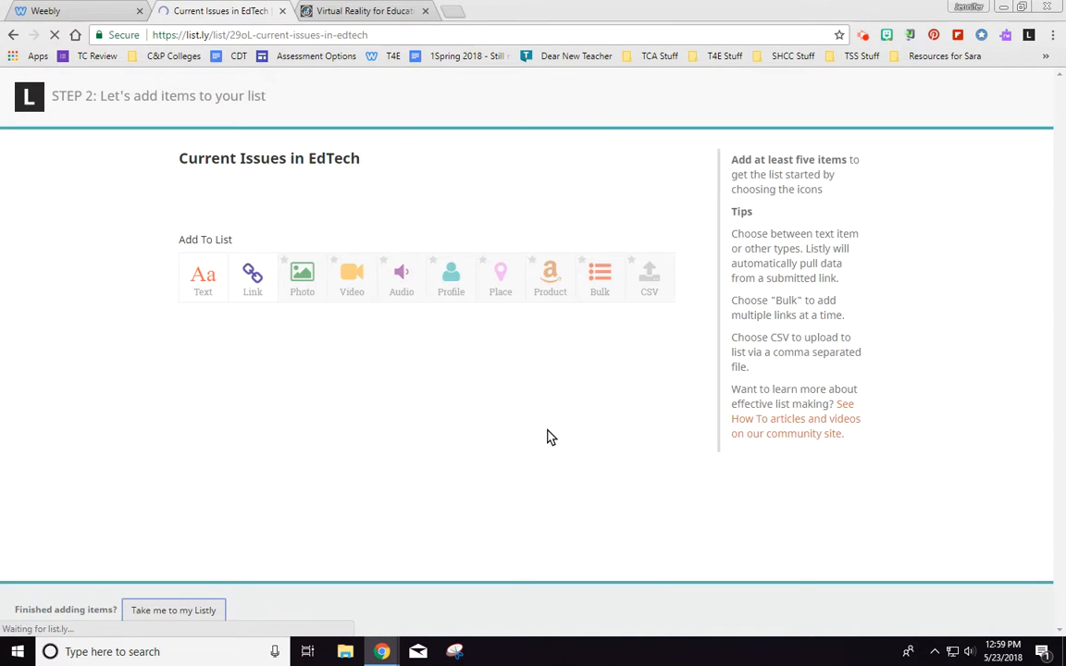
scroll(111, 426, down, 4)
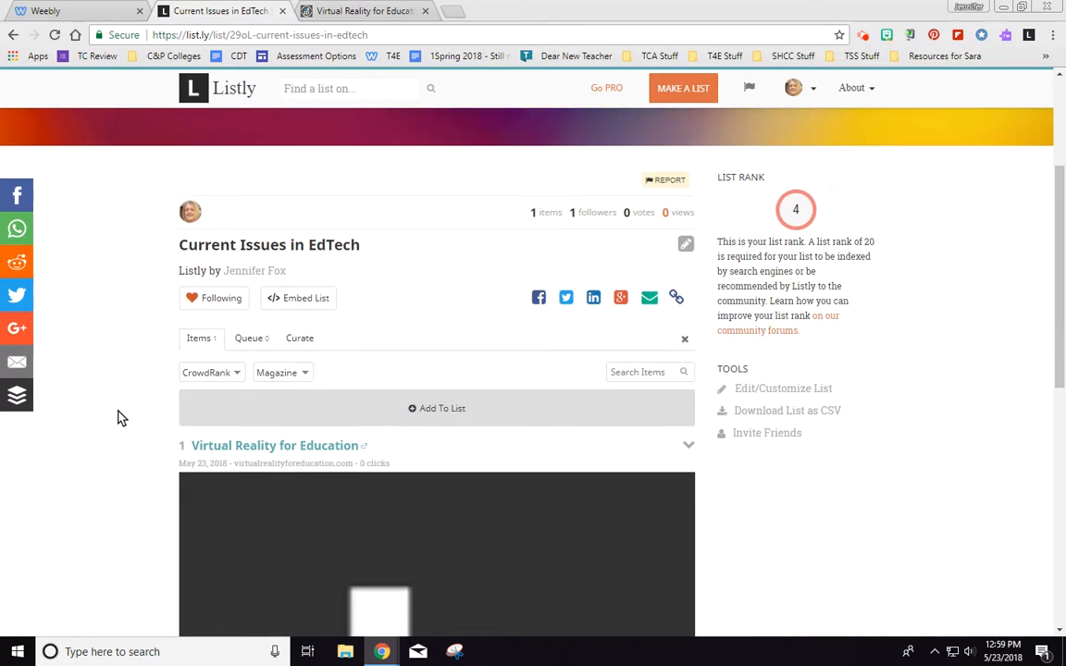
scroll(376, 369, down, 3)
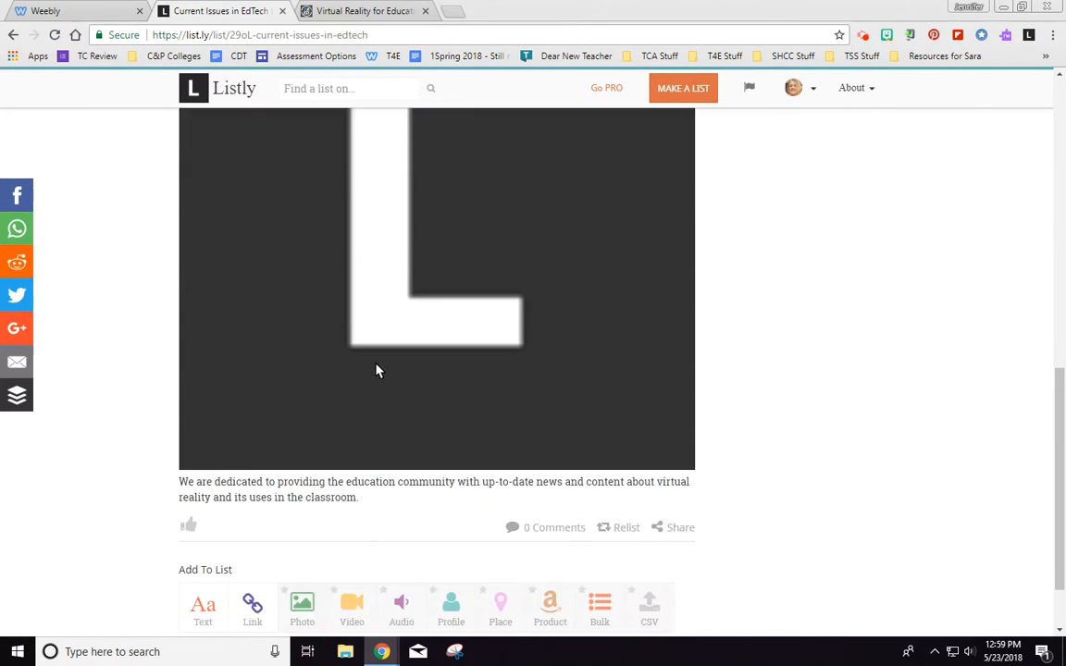
Step: Edit the Virtual Reality for Education list item to remove its placeholder Listly logo image and save the item
scroll(375, 370, up, 3)
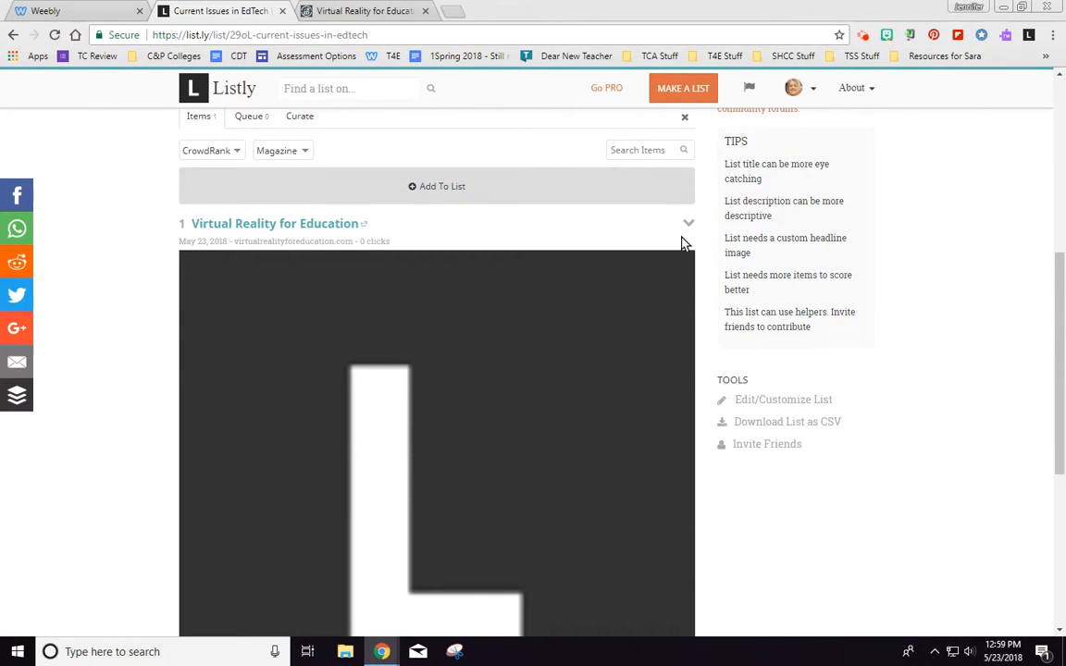
click(687, 225)
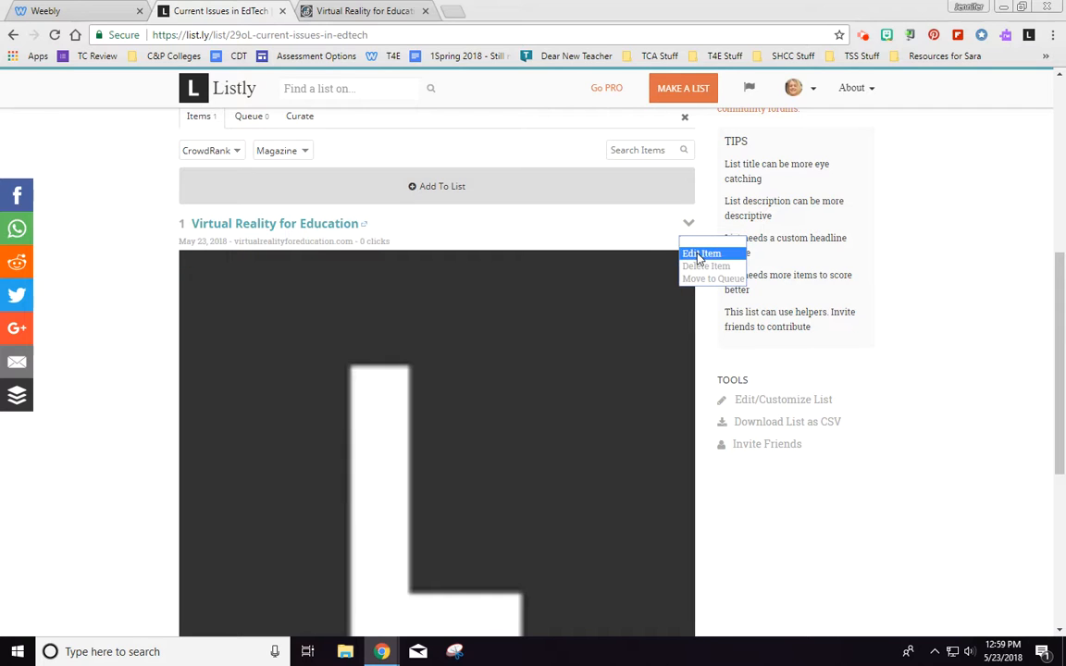
click(700, 253)
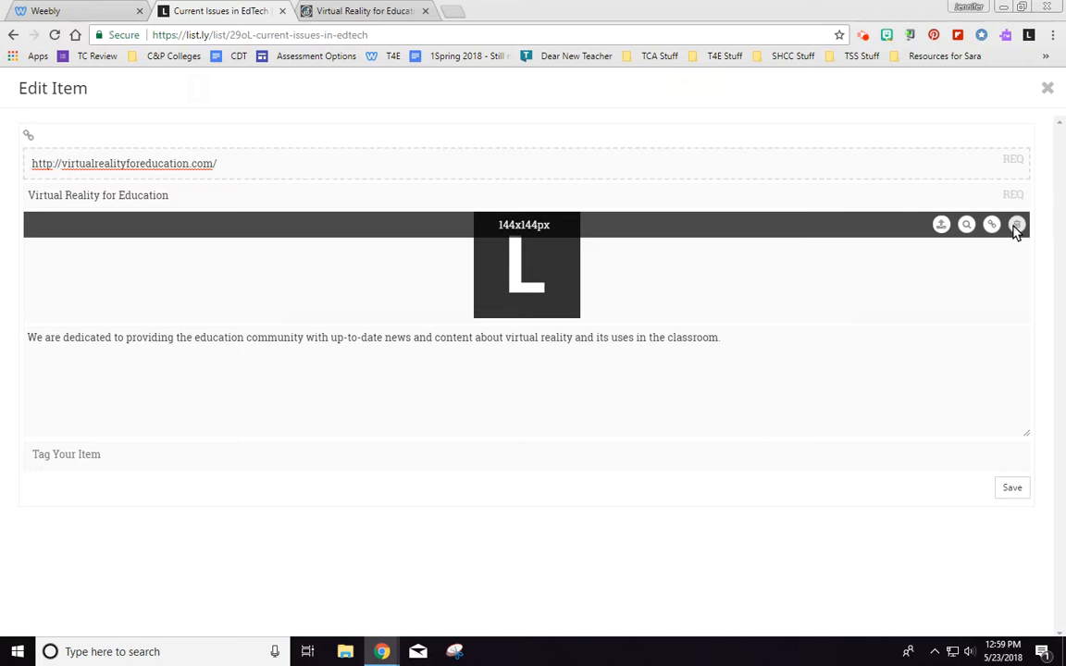
click(1017, 225)
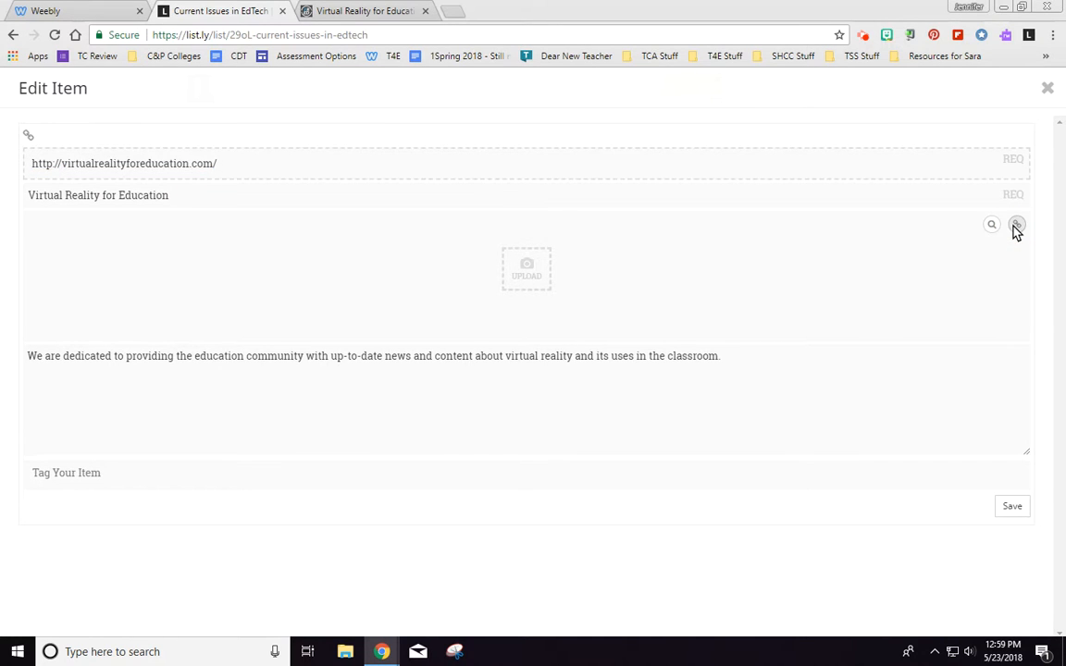
click(1011, 509)
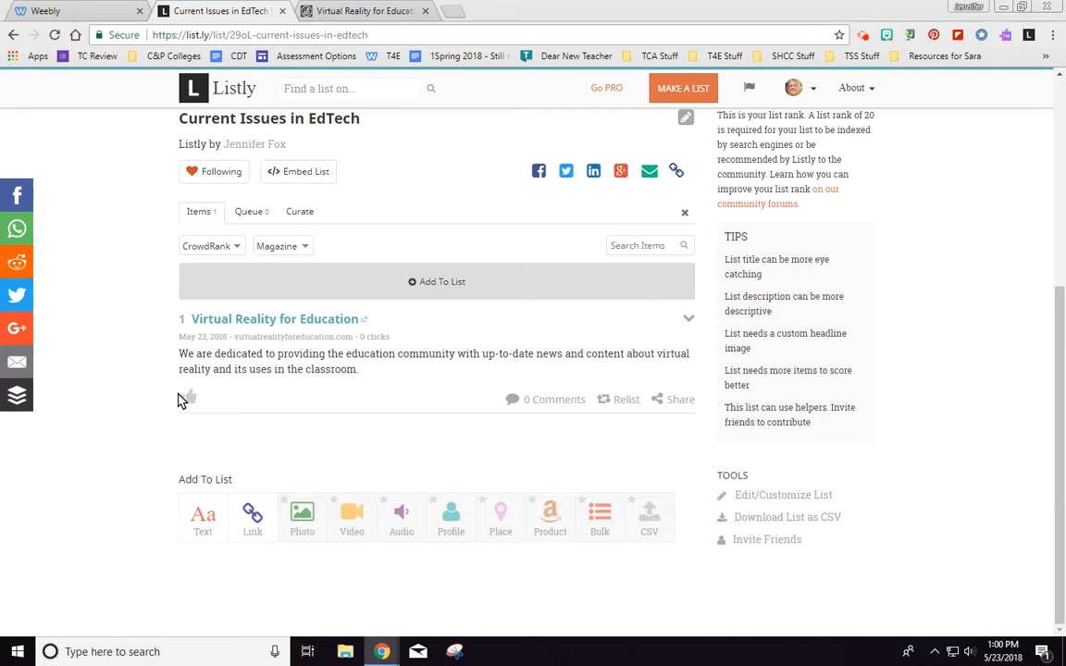
scroll(158, 389, up, 2)
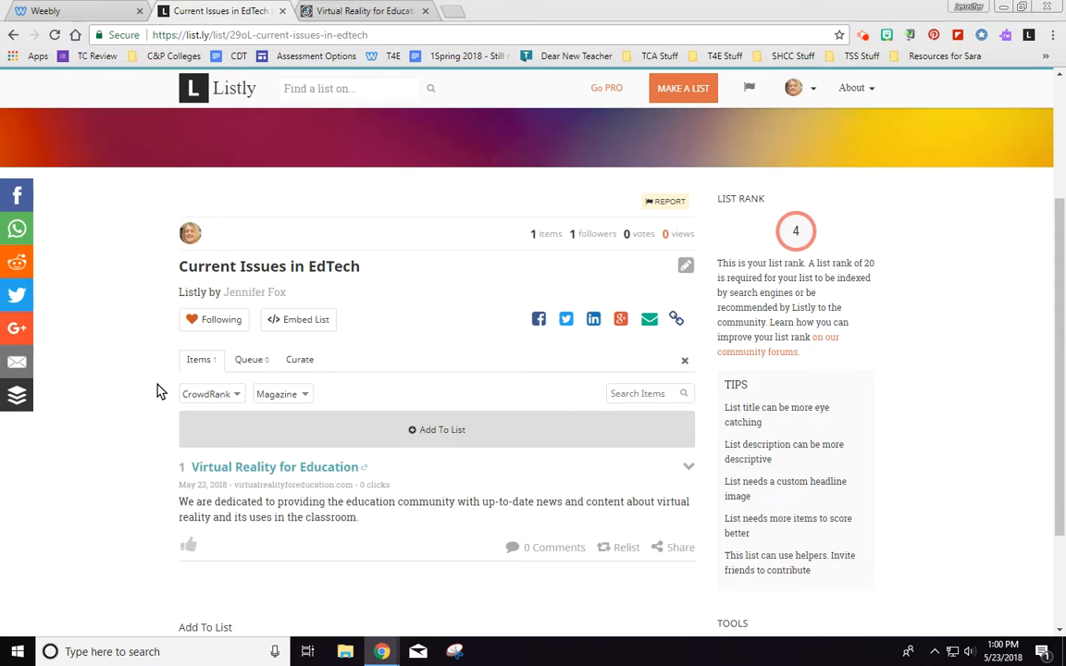
click(863, 37)
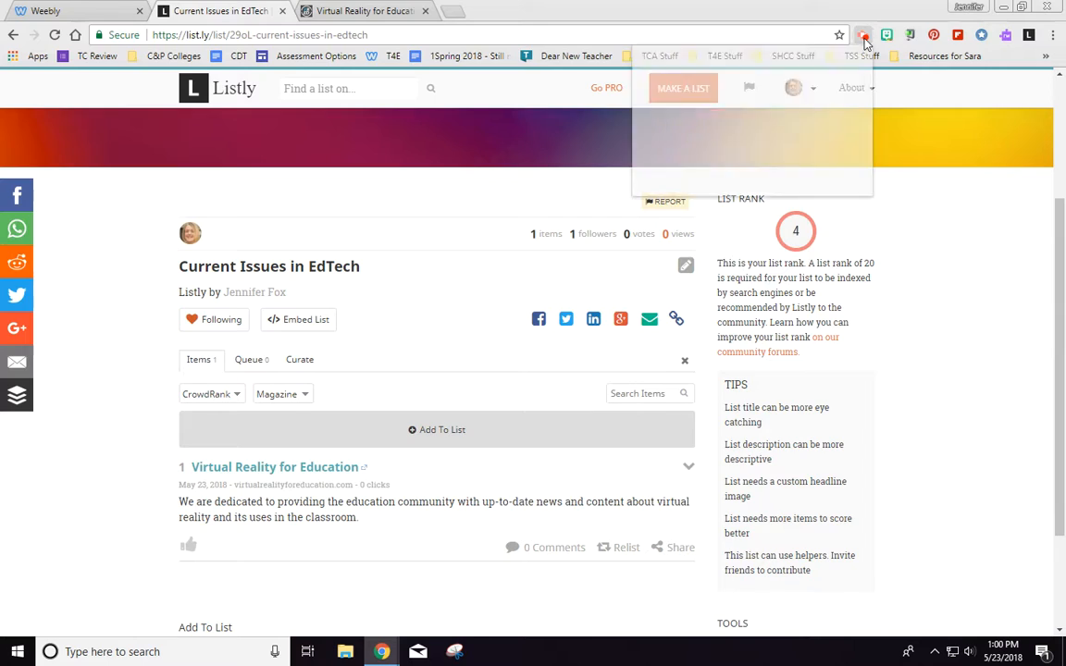